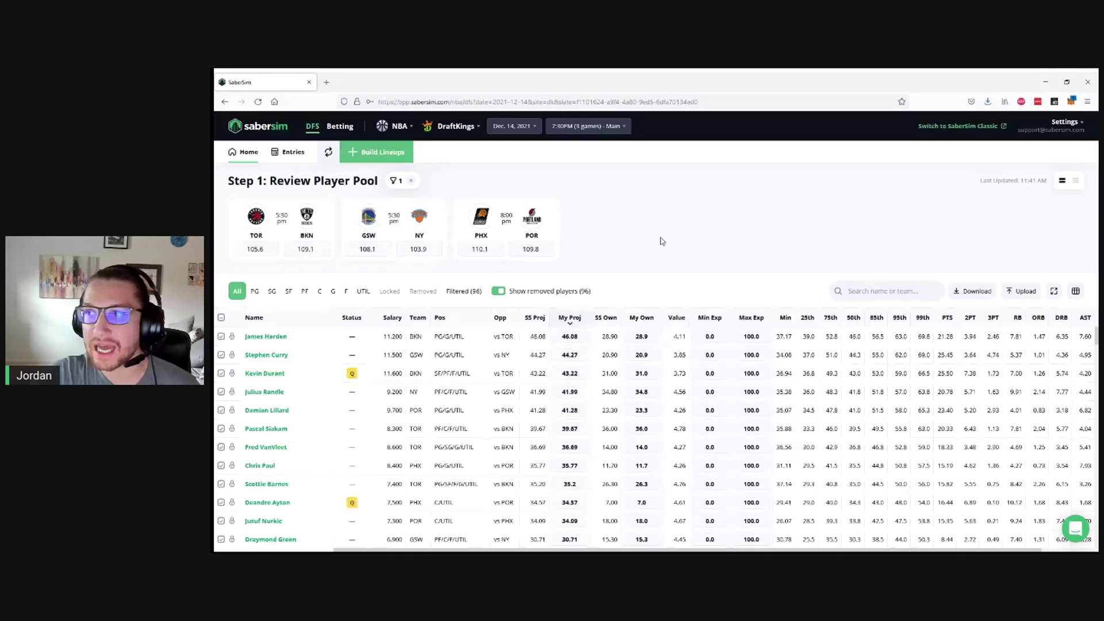
Step: Build a lineup pool for a 3-max GPP contest with 1,001 - 10,000 entrants
{"action": "left_click", "coordinate": [396, 158]}
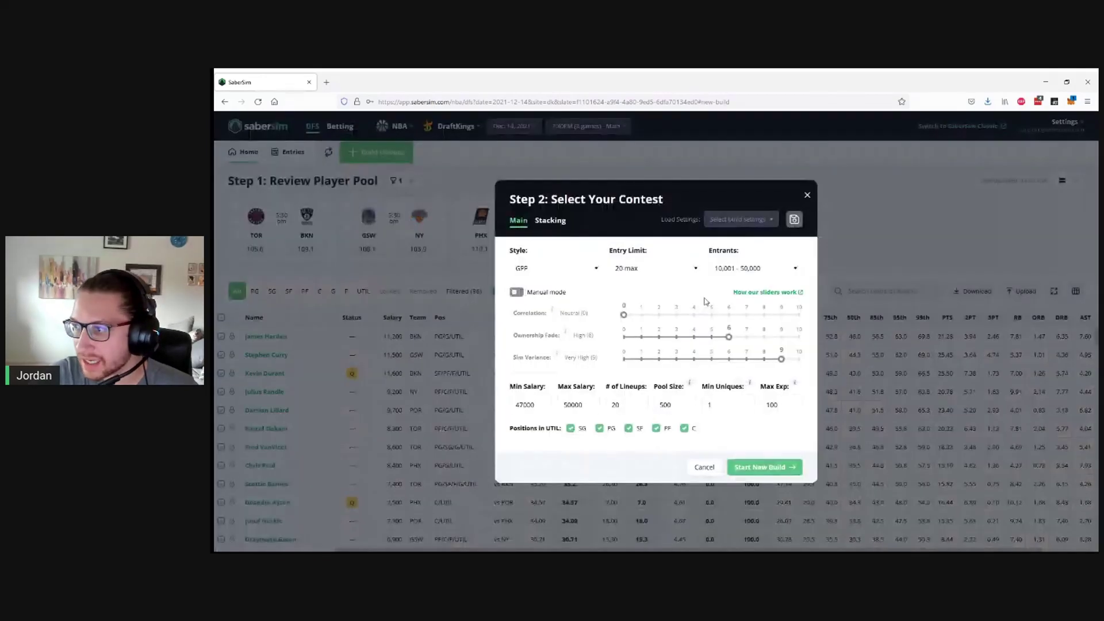
{"action": "left_click", "coordinate": [667, 274]}
{"action": "left_click", "coordinate": [654, 312]}
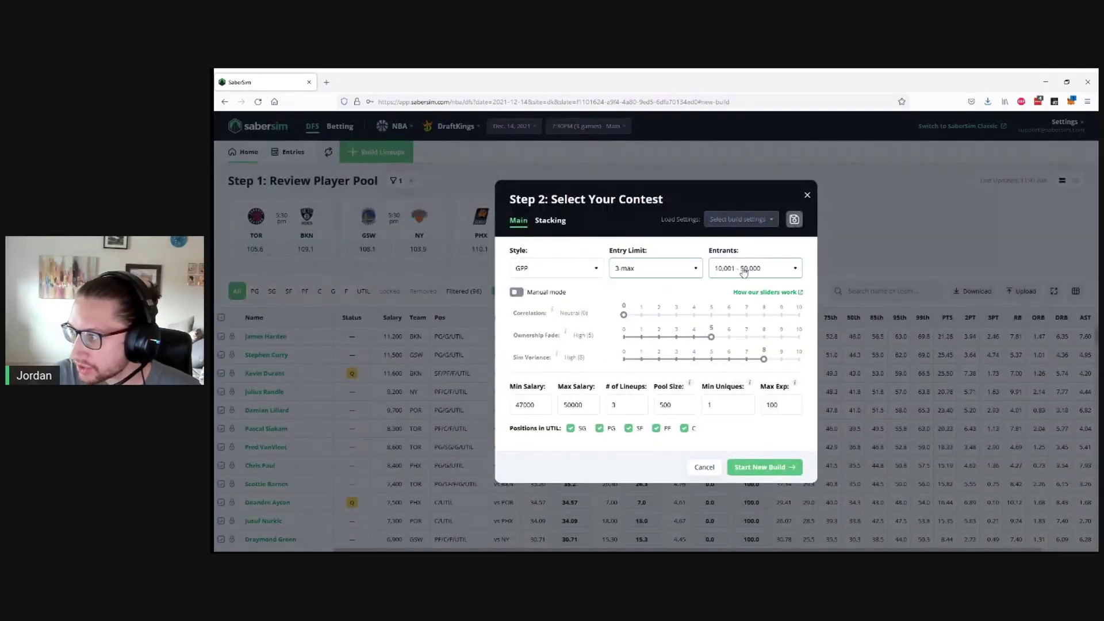
{"action": "left_click", "coordinate": [748, 268]}
{"action": "left_click", "coordinate": [738, 340]}
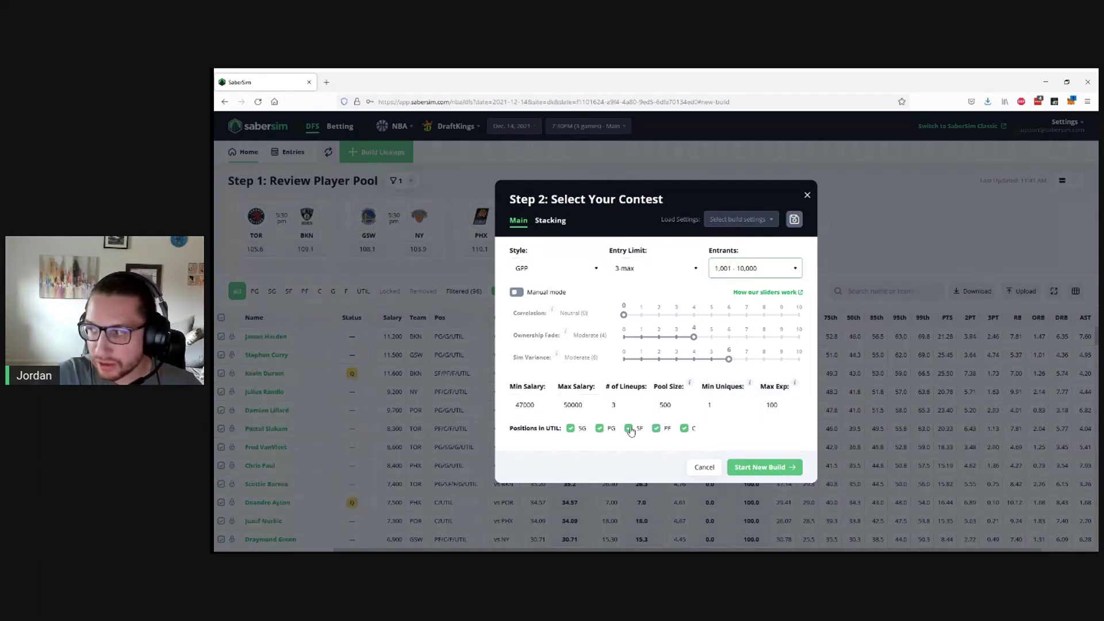
{"action": "left_click", "coordinate": [779, 468]}
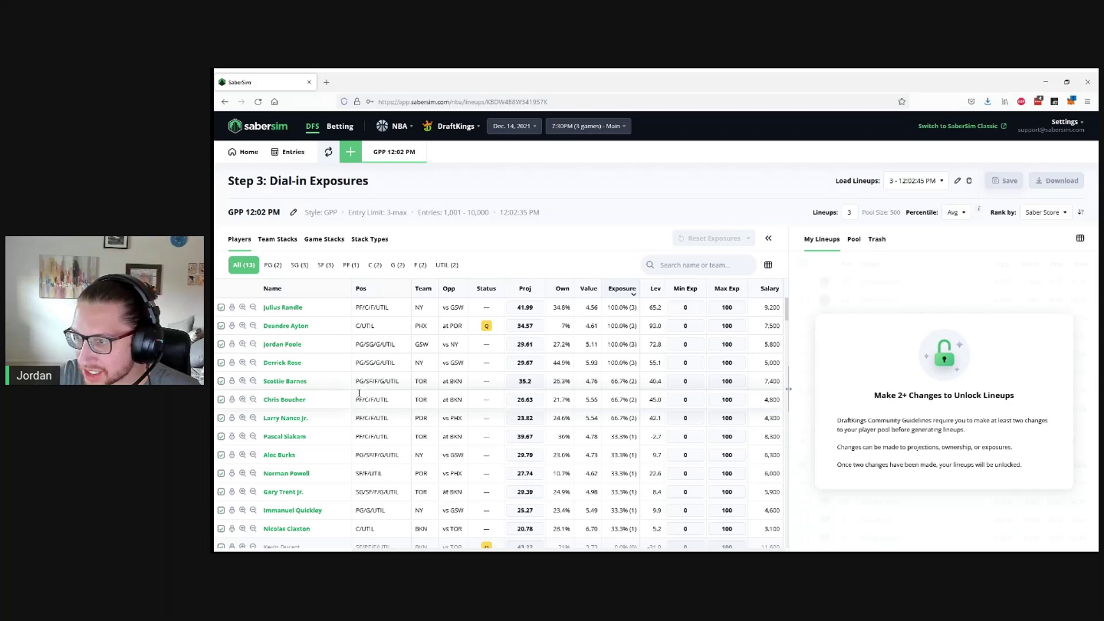
Step: Lock Chris Boucher, exclude Julius Randle, and save the three resulting lineups
{"action": "left_click", "coordinate": [232, 399]}
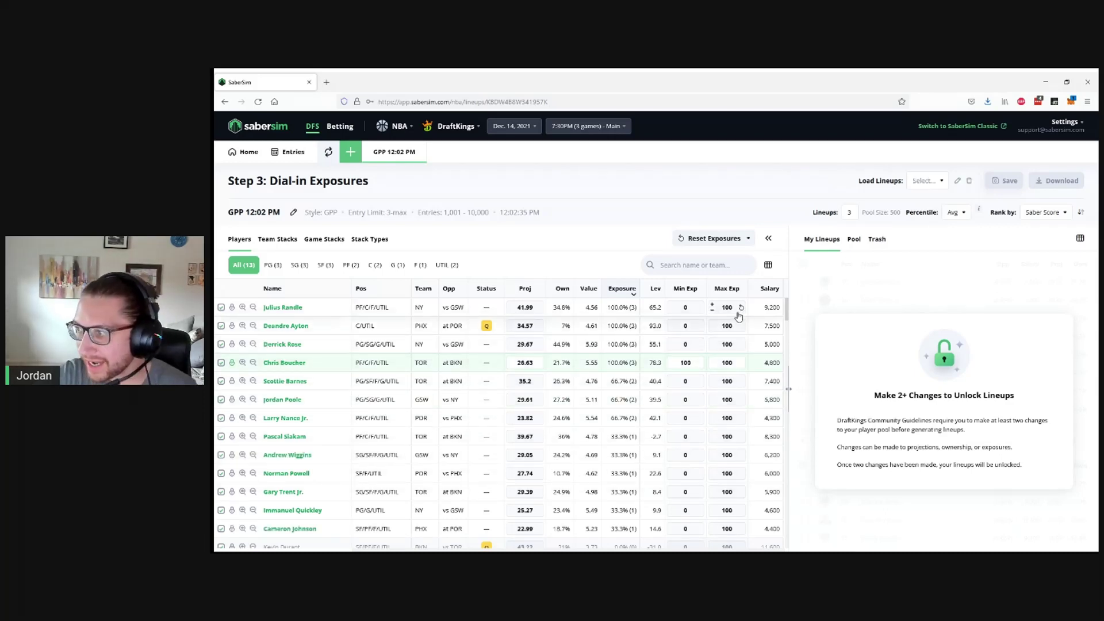
{"action": "left_click", "coordinate": [221, 308]}
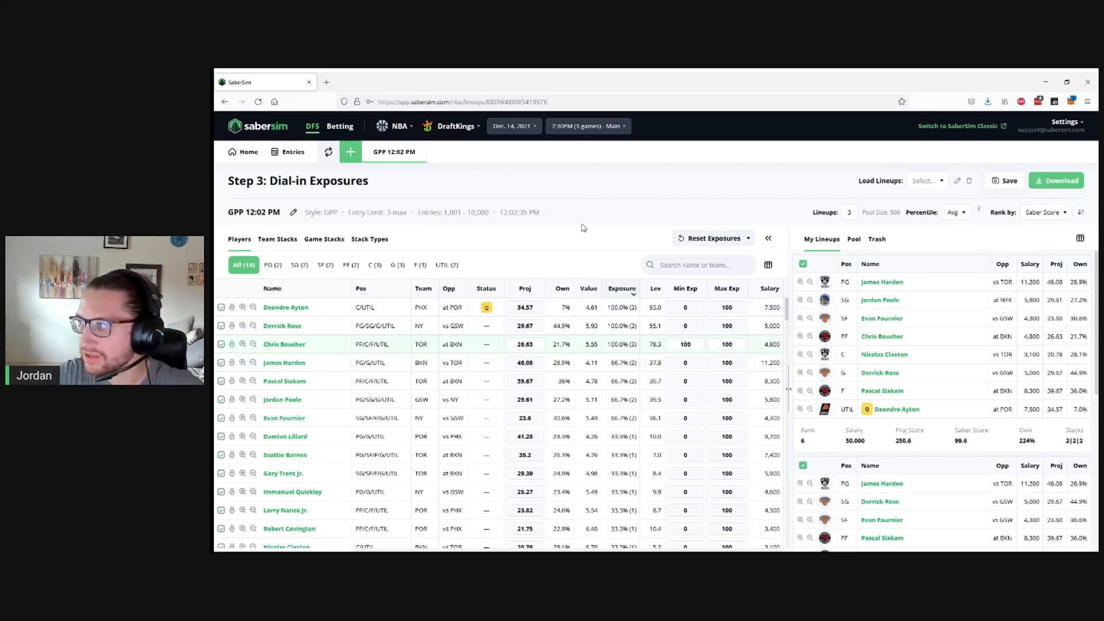
{"action": "left_click", "coordinate": [1005, 183]}
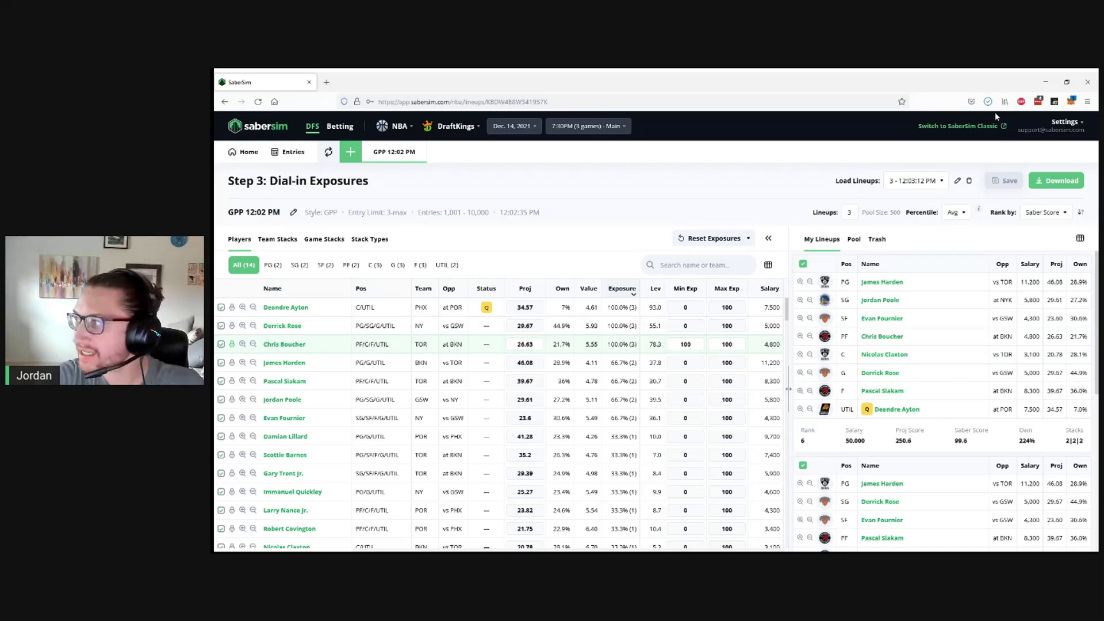
Step: Open the DraftKings site in a new browser tab
{"action": "left_click", "coordinate": [326, 83]}
{"action": "type", "text": "dra"}
{"action": "key", "text": "Return"}
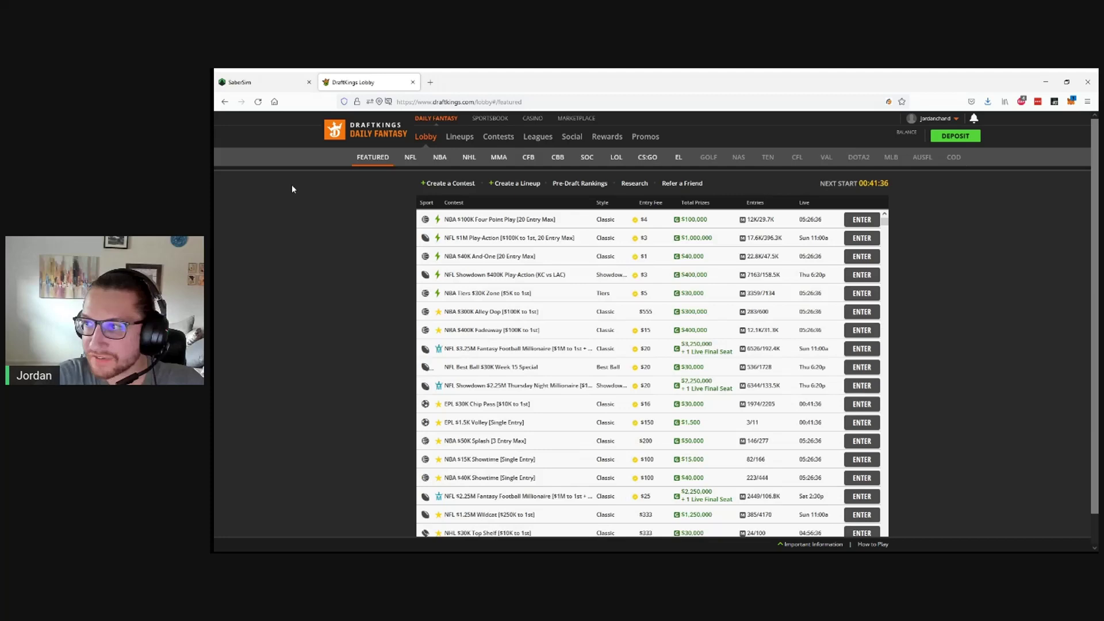
Step: Upload the three lineups from the CSV file, then return to the DraftKings Lobby
{"action": "left_click", "coordinate": [464, 138]}
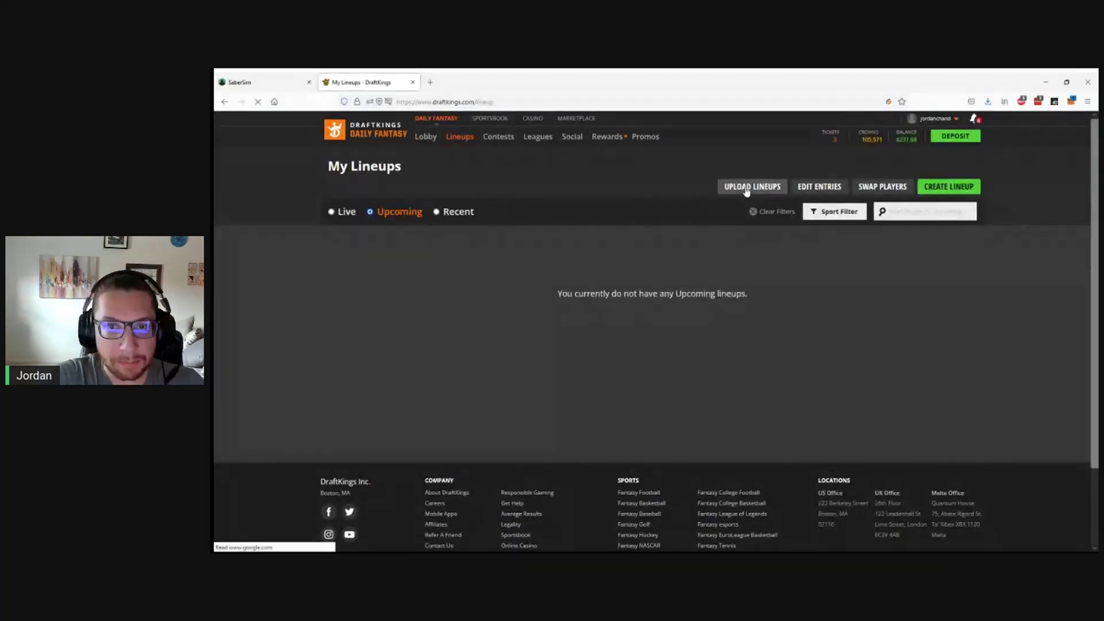
{"action": "left_click", "coordinate": [746, 191]}
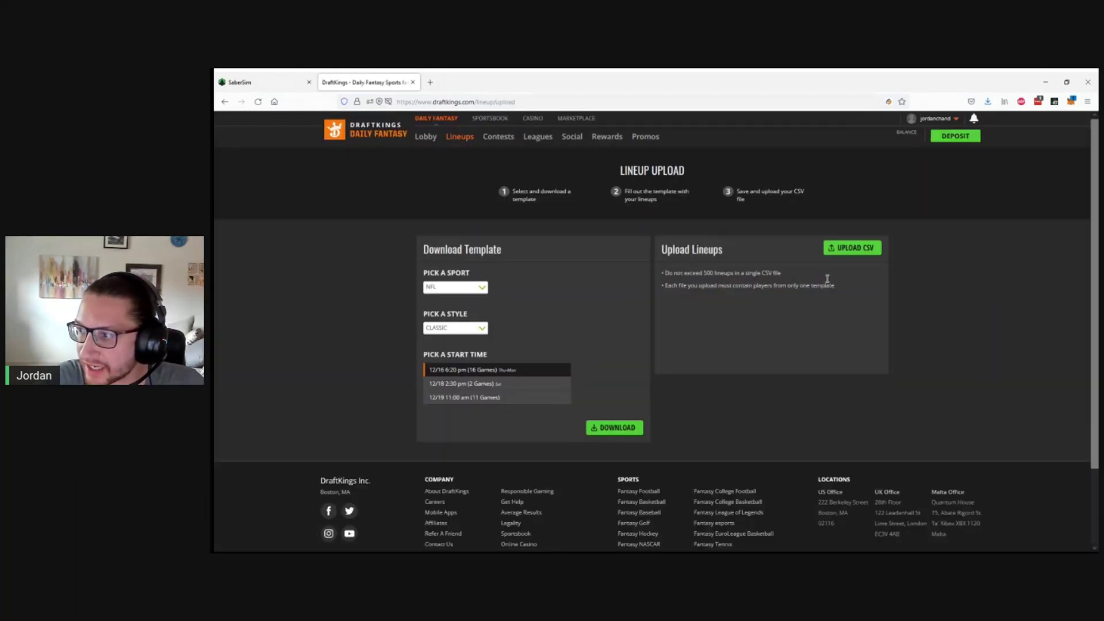
{"action": "left_click", "coordinate": [850, 248]}
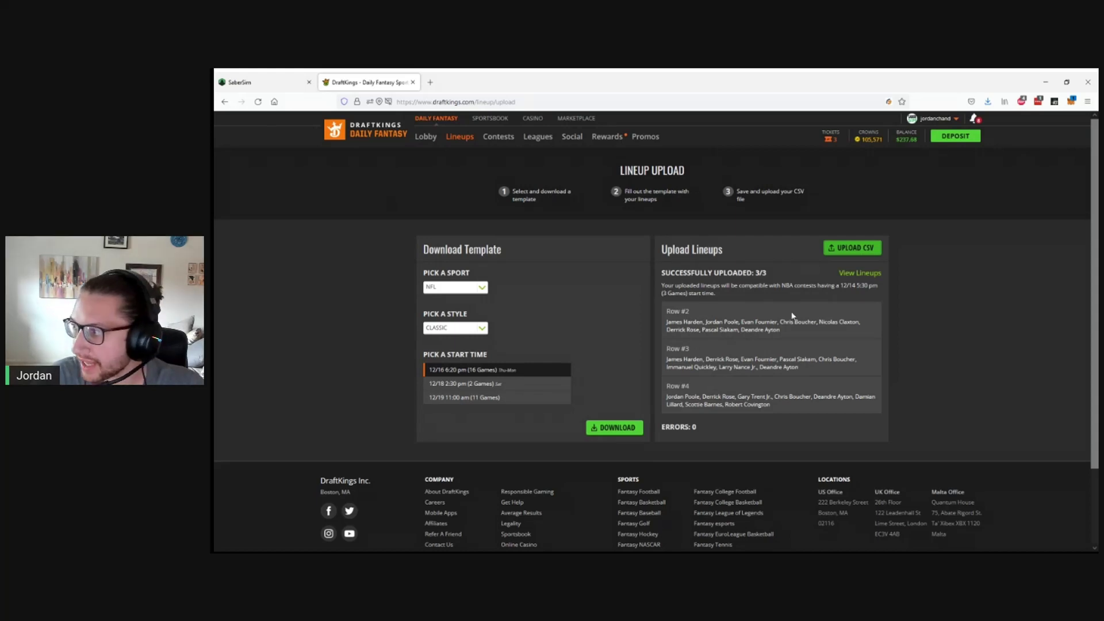
{"action": "left_click", "coordinate": [425, 138]}
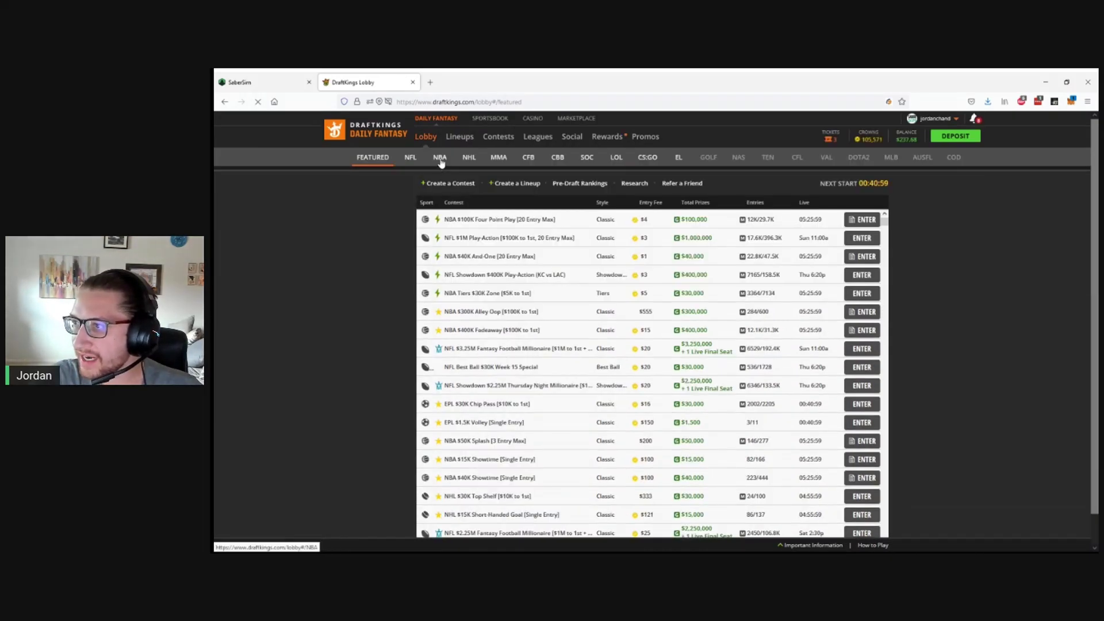
Step: Filter the lobby to NBA Classic contests with a maximum entry fee of $3
{"action": "left_click", "coordinate": [440, 159]}
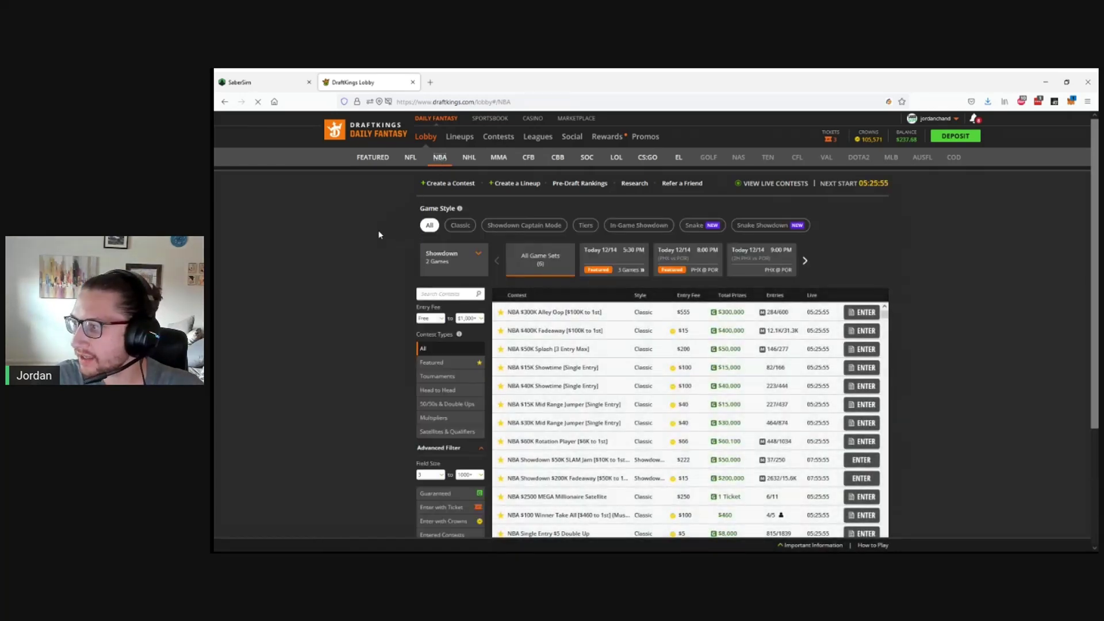
{"action": "left_click", "coordinate": [468, 318]}
{"action": "left_click", "coordinate": [469, 371]}
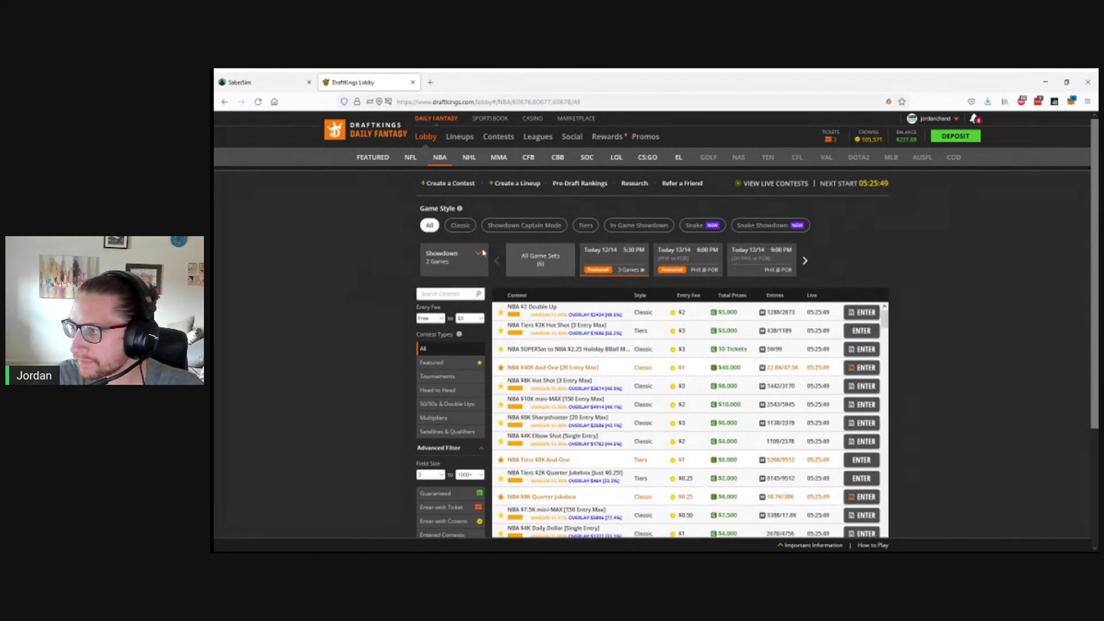
{"action": "left_click", "coordinate": [469, 226]}
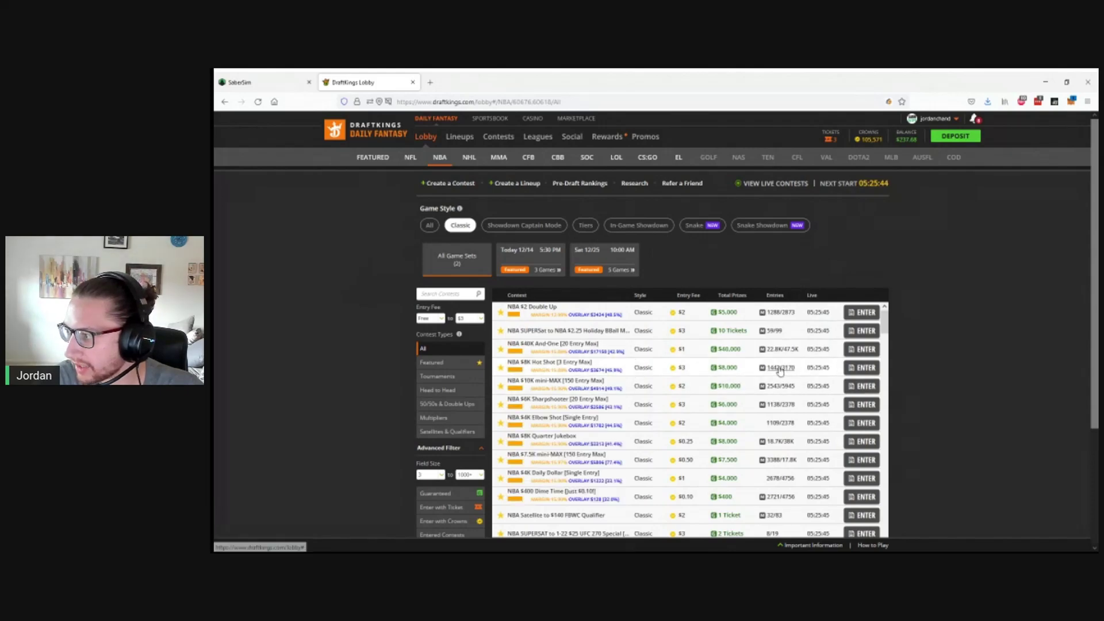
Step: Enter all three lineups into NBA $8K Hot Shot [3 Entry Max] for $9.00
{"action": "left_click", "coordinate": [862, 369]}
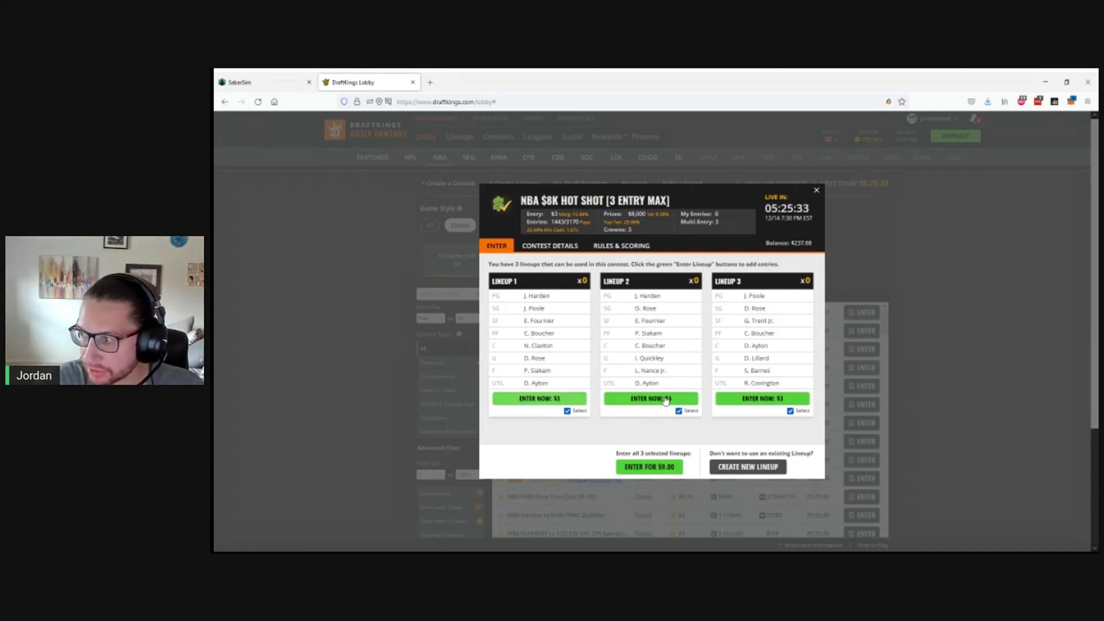
{"action": "left_click", "coordinate": [650, 469]}
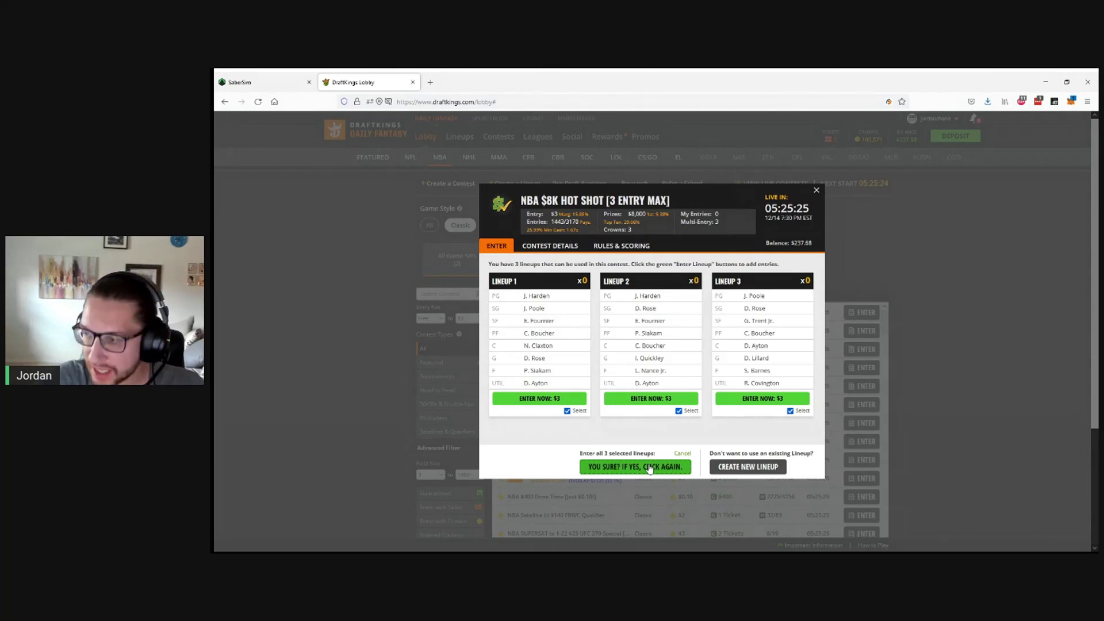
{"action": "left_click", "coordinate": [650, 469]}
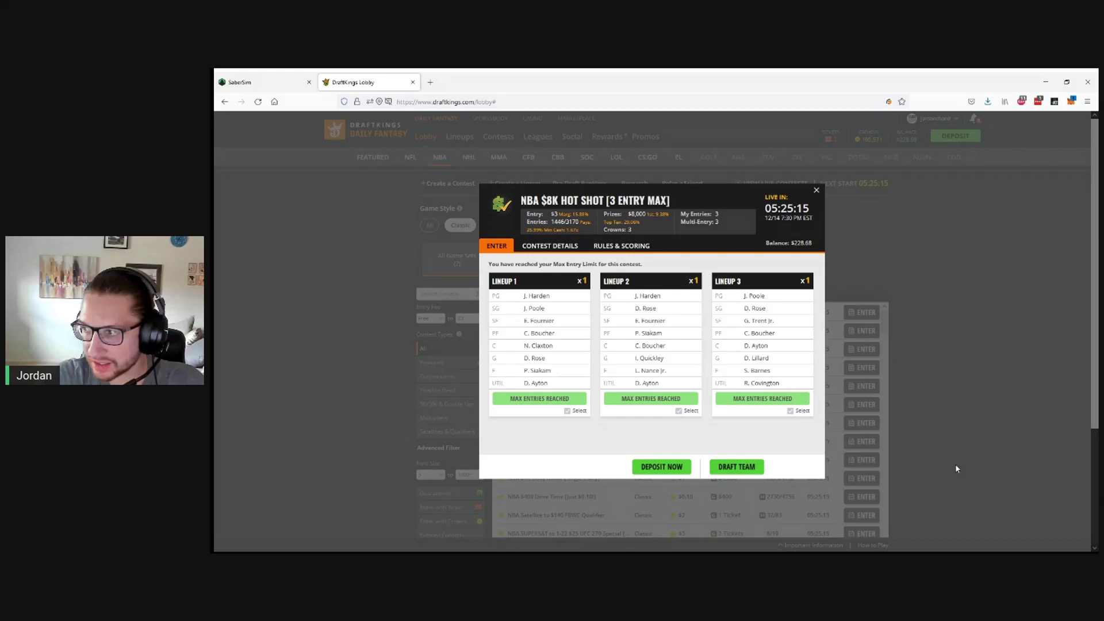
{"action": "left_click", "coordinate": [815, 192]}
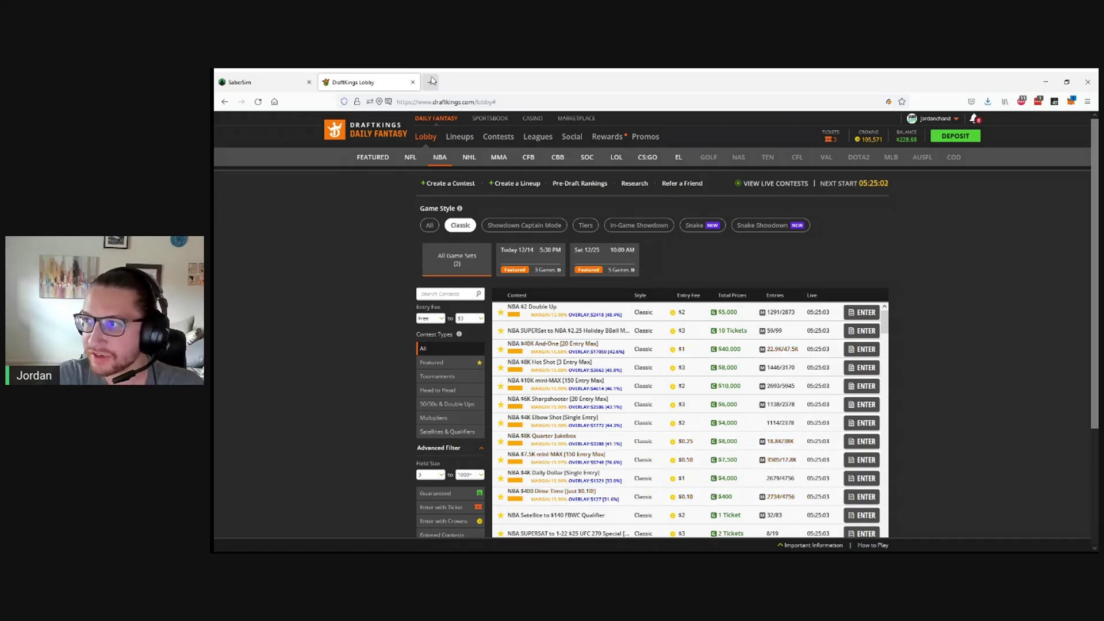
Step: Switch the SaberSim slate from DraftKings to FanDuel
{"action": "left_click", "coordinate": [227, 76]}
{"action": "left_click", "coordinate": [454, 126]}
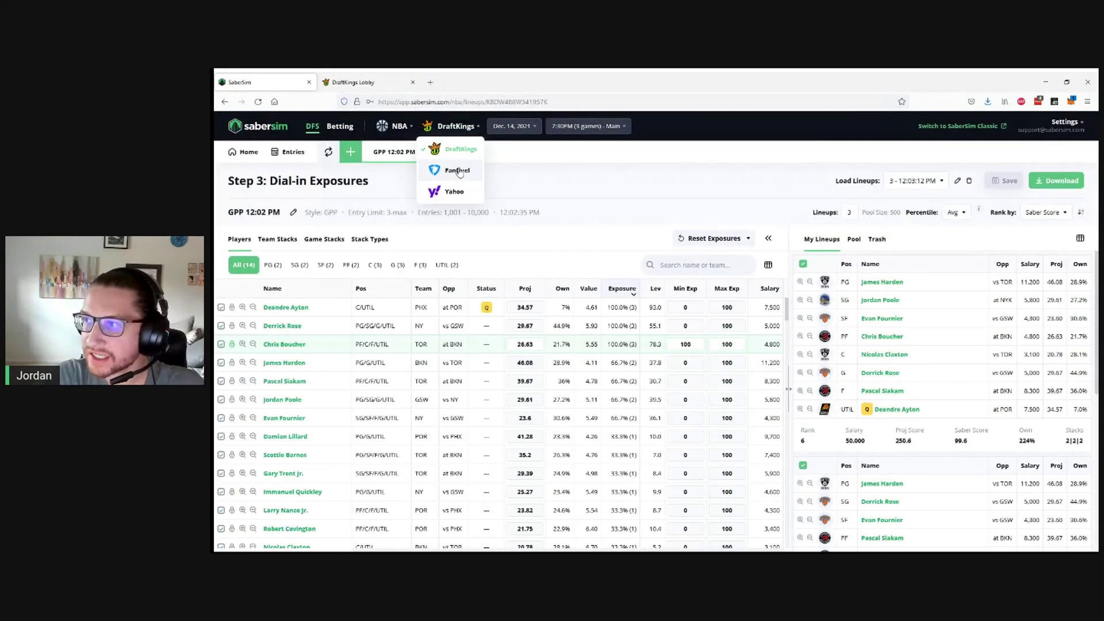
{"action": "left_click", "coordinate": [458, 170]}
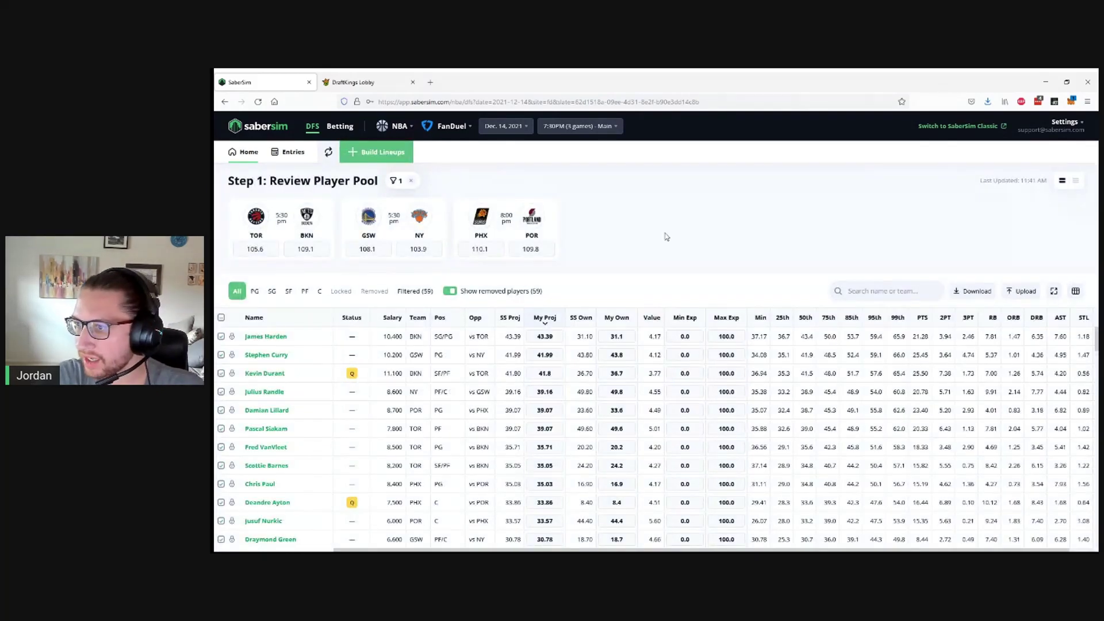
Step: Build a FanDuel lineup pool for a 3-max GPP with 1,001 - 10,000 entrants
{"action": "left_click", "coordinate": [380, 153]}
{"action": "left_click", "coordinate": [662, 279]}
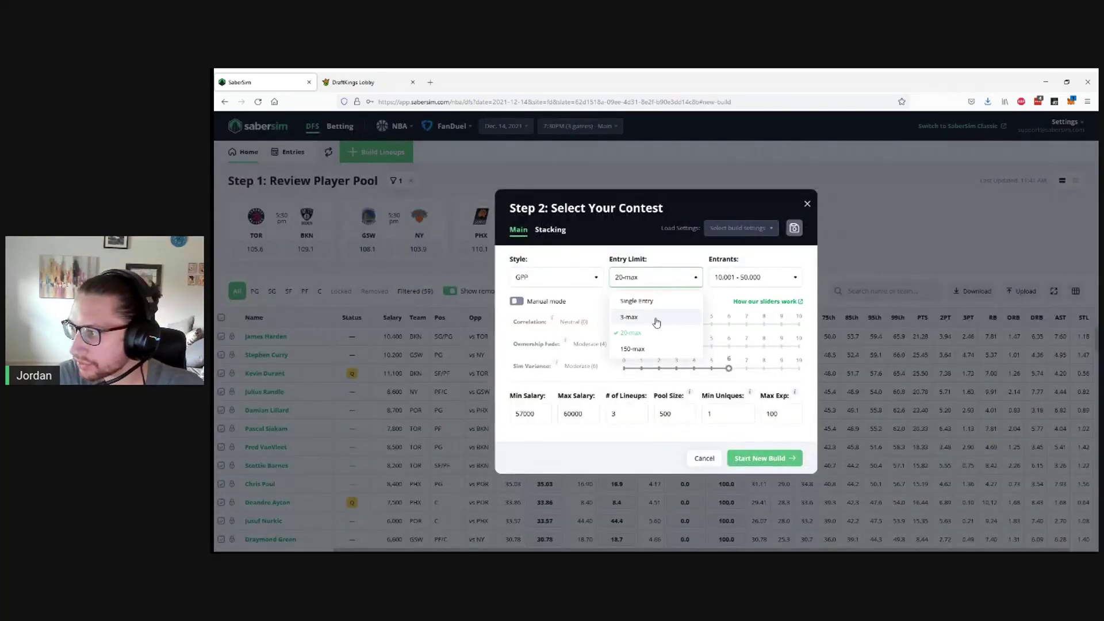
{"action": "left_click", "coordinate": [656, 320]}
{"action": "left_click", "coordinate": [748, 279]}
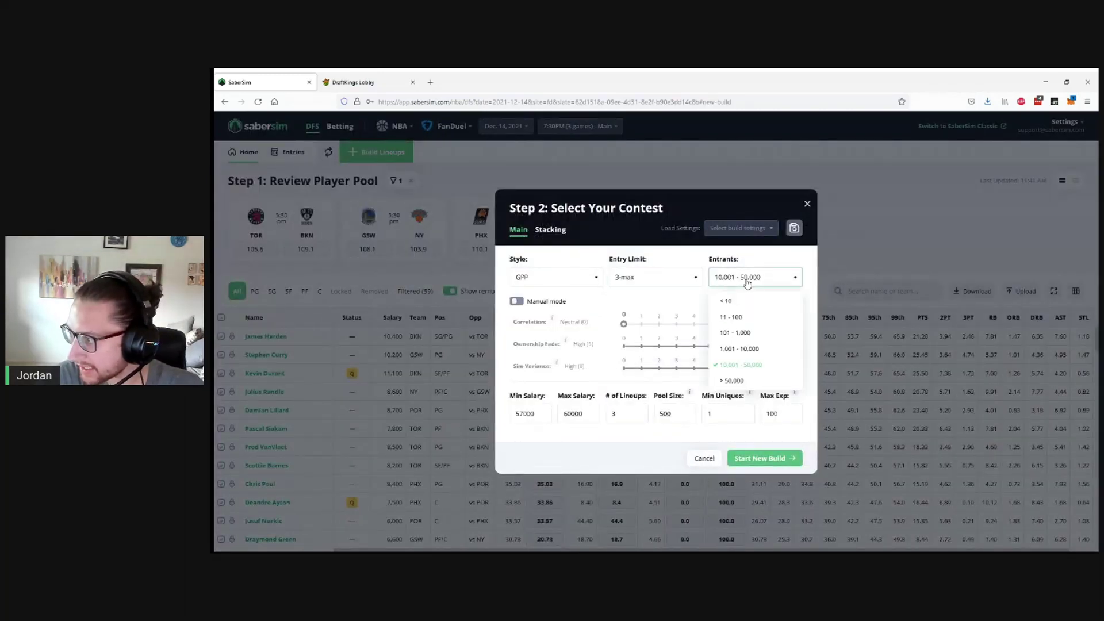
{"action": "left_click", "coordinate": [743, 347]}
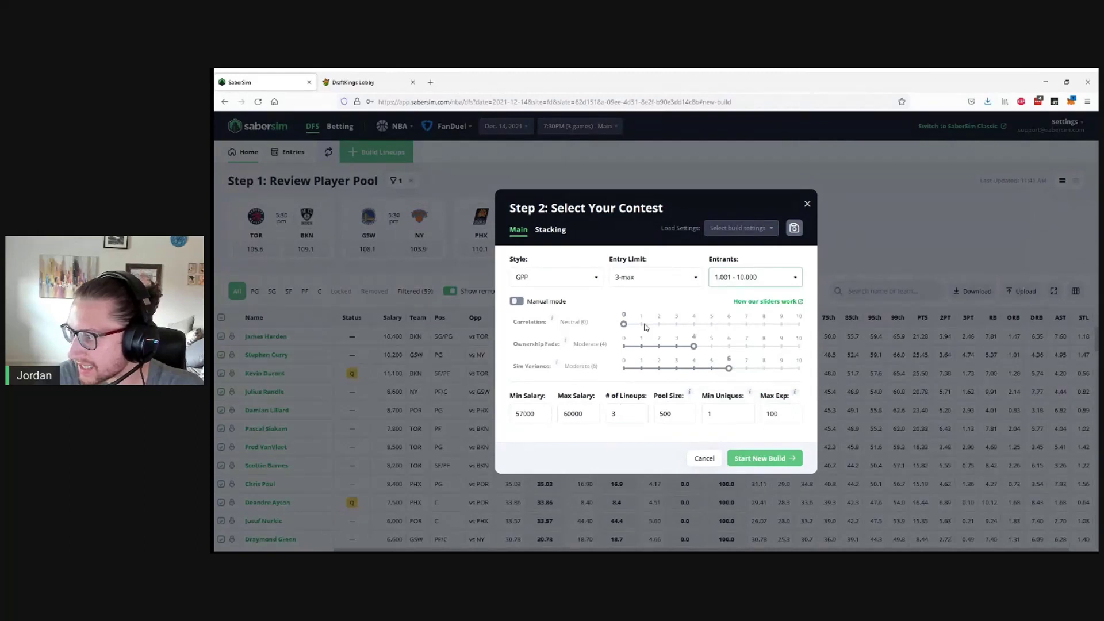
{"action": "left_click", "coordinate": [765, 459]}
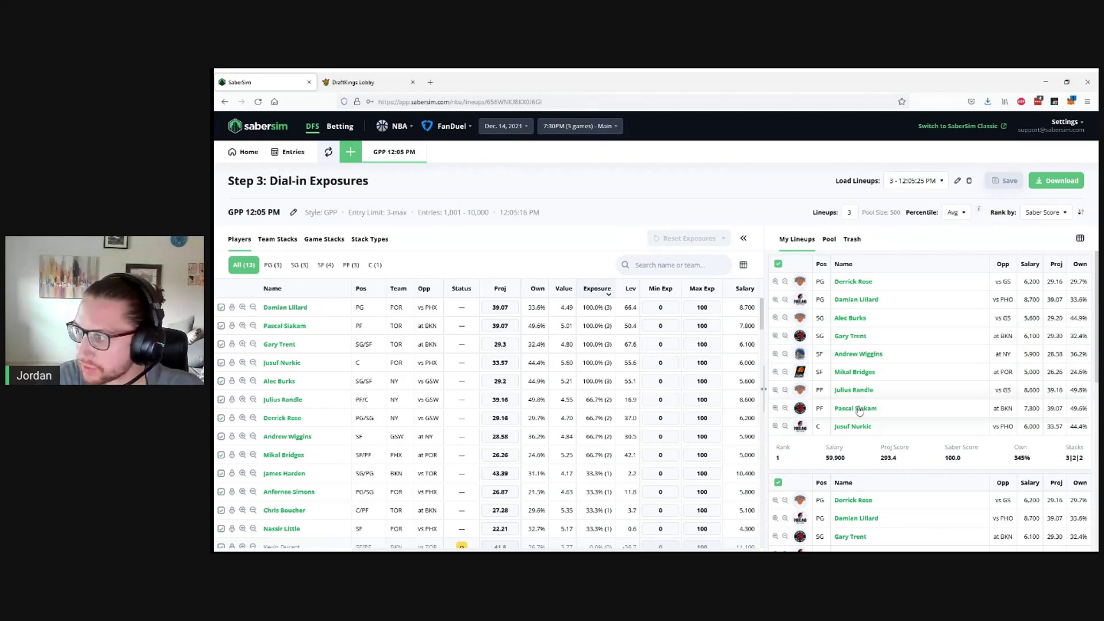
Step: Download the three FanDuel lineups and go to fanduel in a new tab
{"action": "left_click", "coordinate": [1051, 182]}
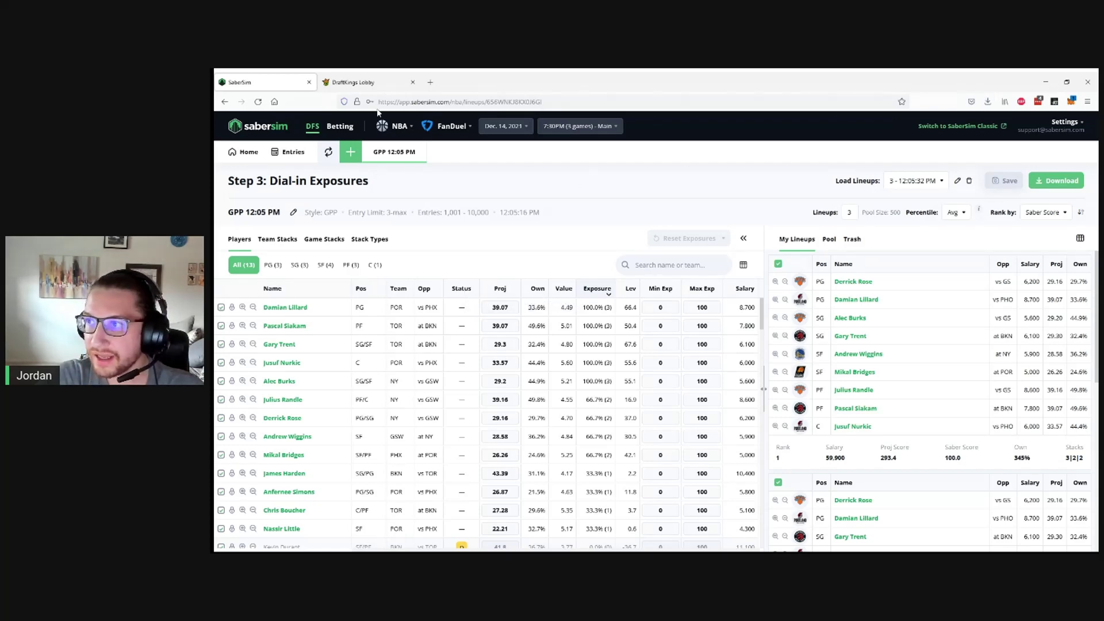
{"action": "left_click", "coordinate": [430, 82]}
{"action": "type", "text": "fanduel.com/"}
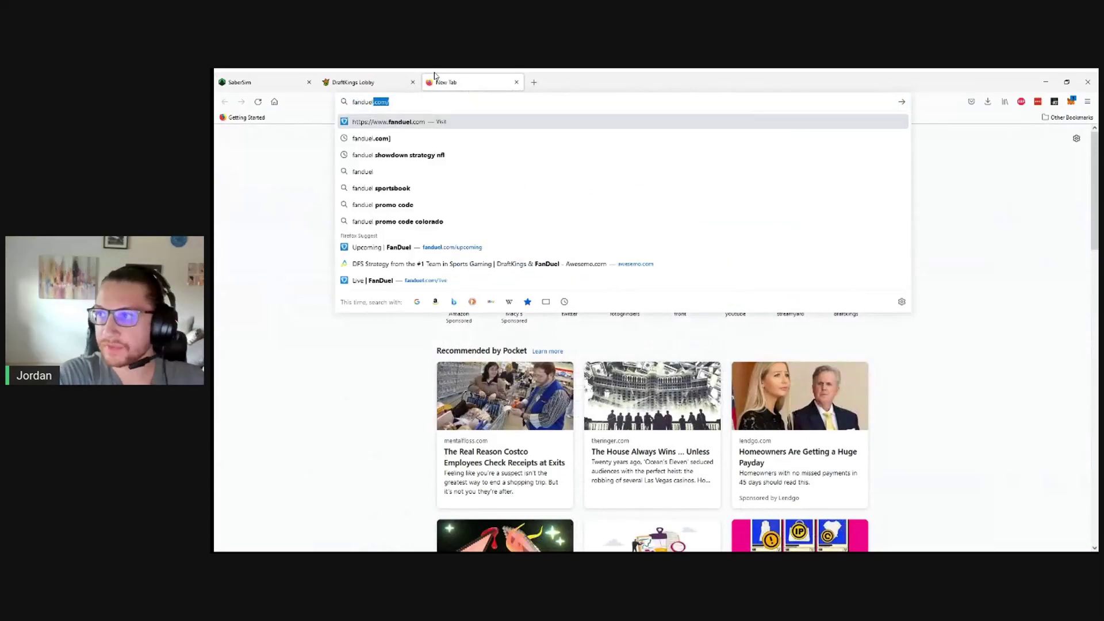
{"action": "key", "text": "Return"}
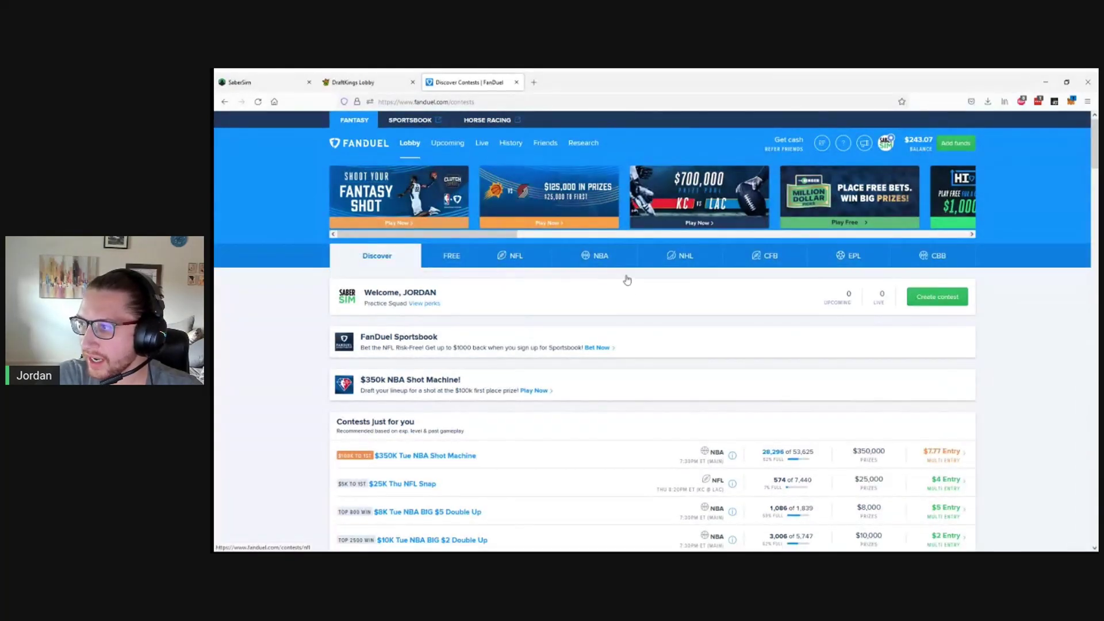
Step: Search NBA tournaments for 'swat' and open the $6K Tue NBA Swat (3 Entries Max) entry page
{"action": "left_click", "coordinate": [597, 261]}
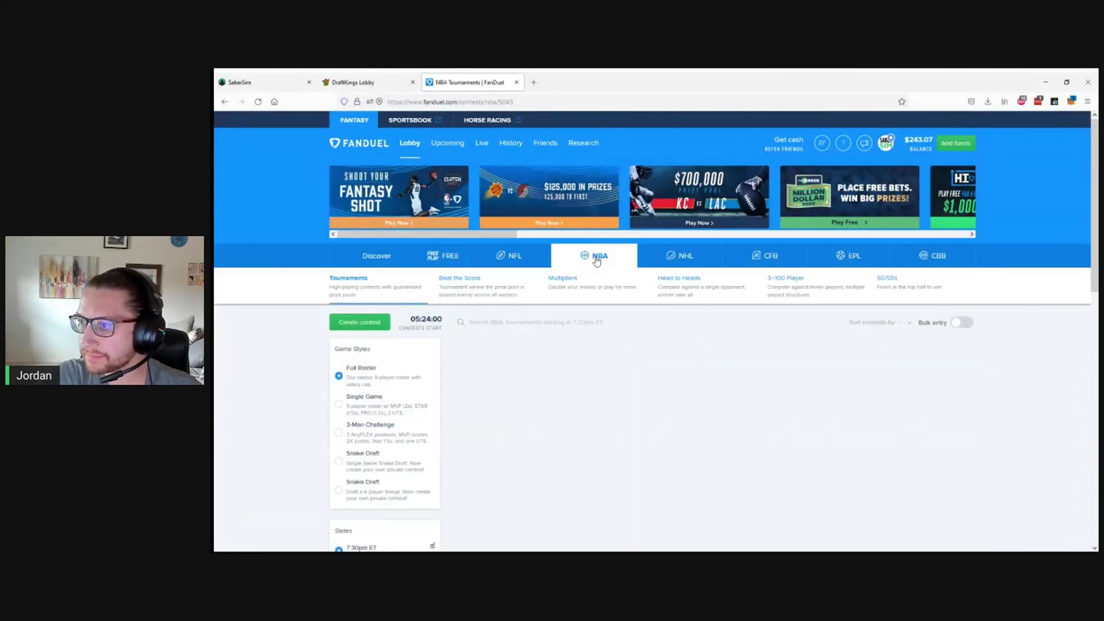
{"action": "scroll", "coordinate": [291, 356], "scroll_direction": "down", "scroll_amount": 3}
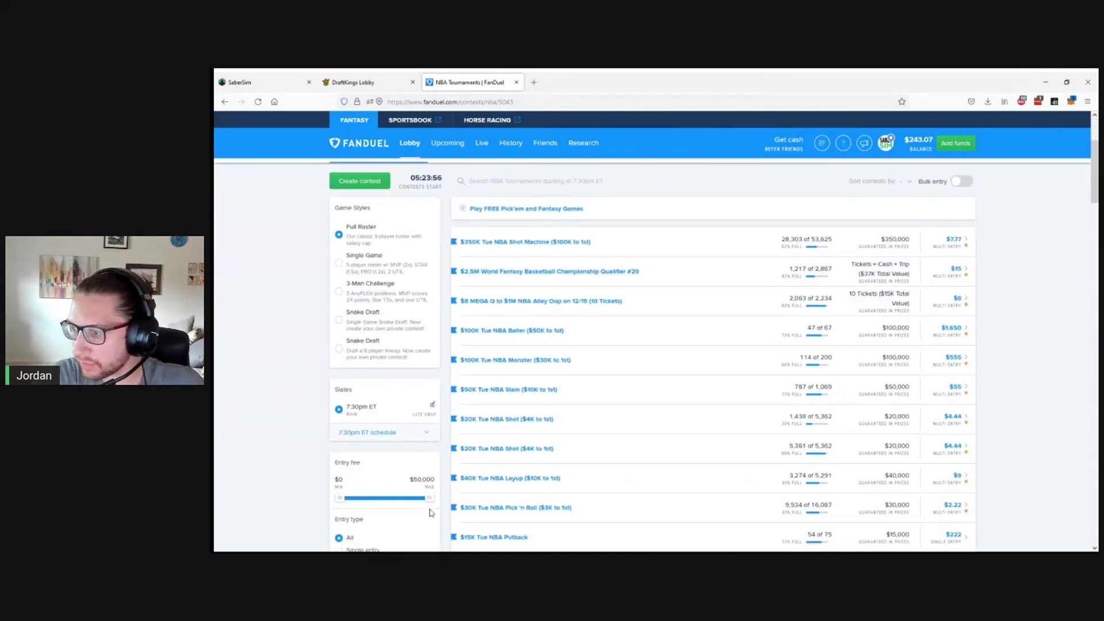
{"action": "left_click", "coordinate": [504, 184]}
{"action": "type", "text": "sw"}
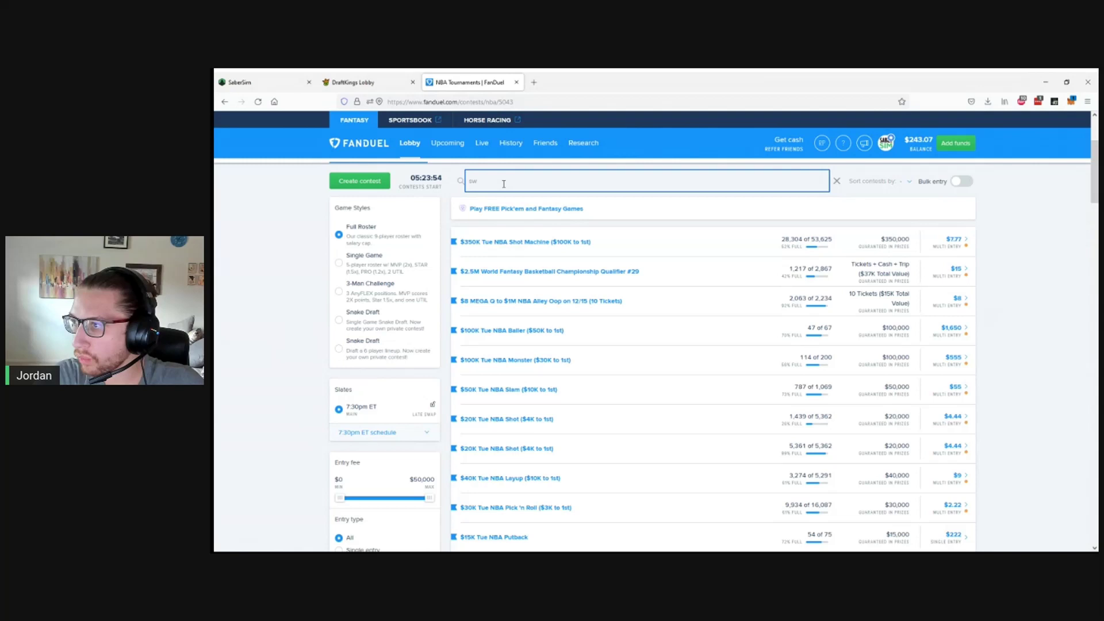
{"action": "type", "text": "at"}
{"action": "left_click", "coordinate": [295, 237]}
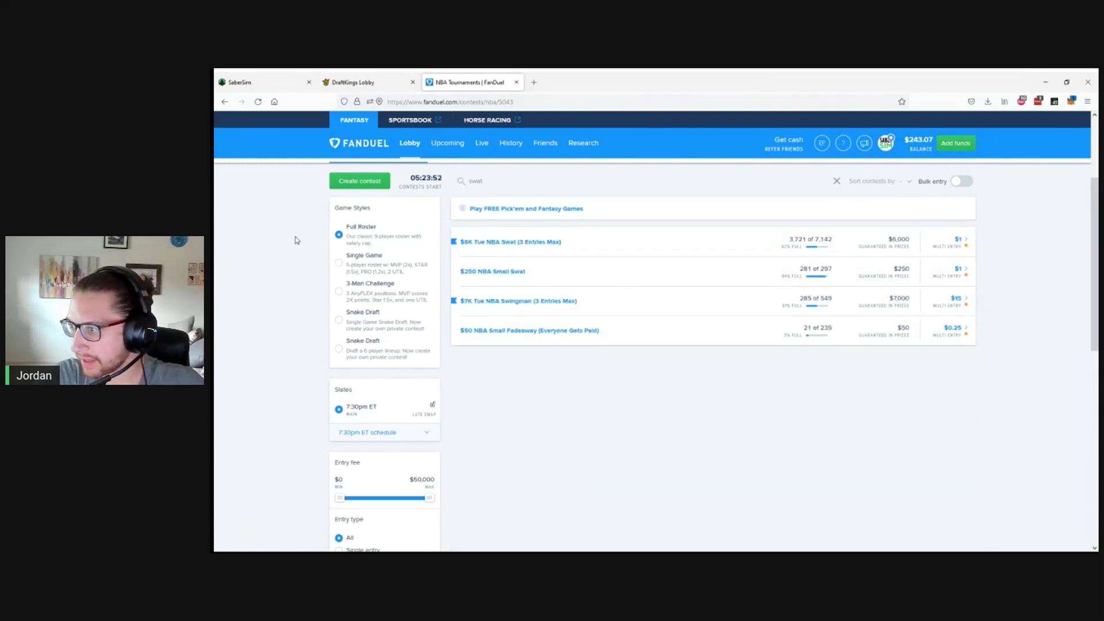
{"action": "left_click", "coordinate": [954, 251]}
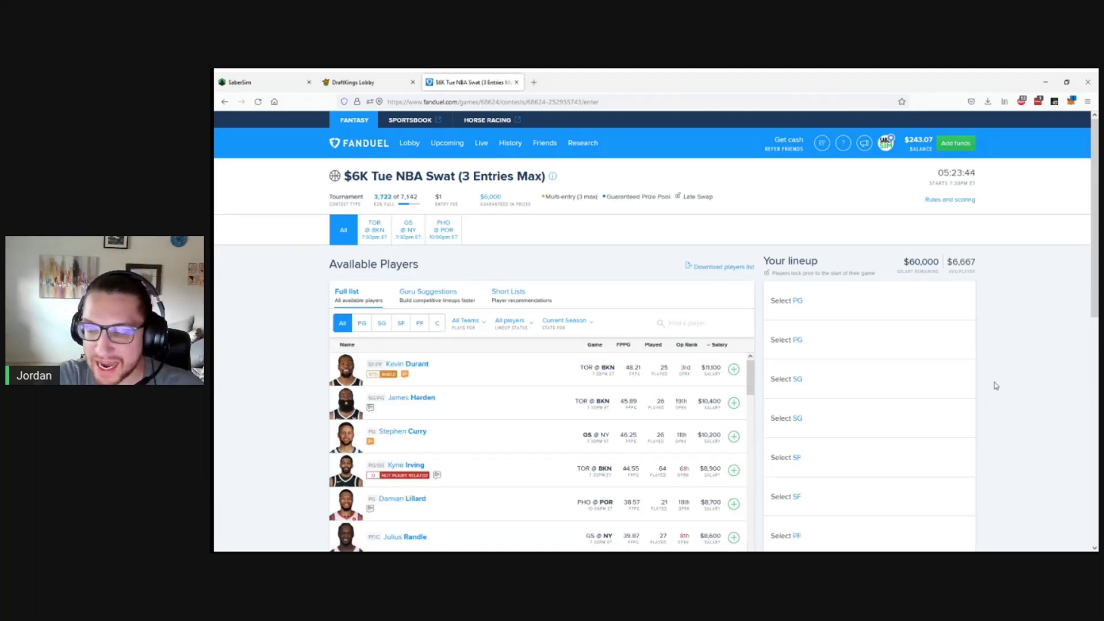
{"action": "scroll", "coordinate": [997, 388], "scroll_direction": "down", "scroll_amount": 1}
{"action": "scroll", "coordinate": [996, 387], "scroll_direction": "down", "scroll_amount": 1}
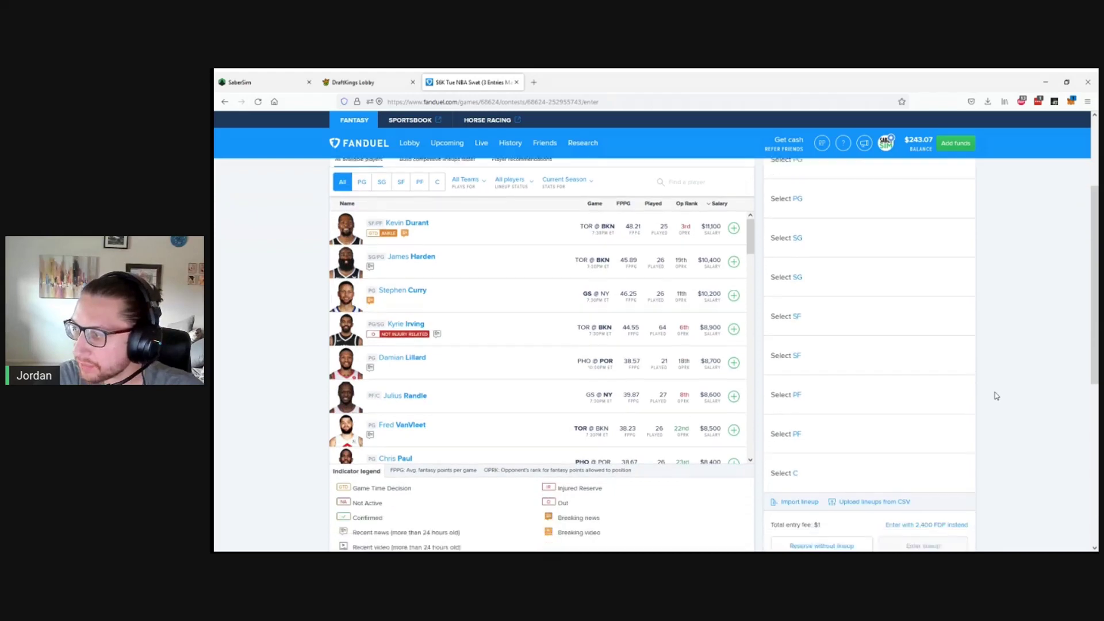
Step: Upload the lineups CSV, enter all 3 lineups into the Swat contest, and view them
{"action": "left_click", "coordinate": [875, 502]}
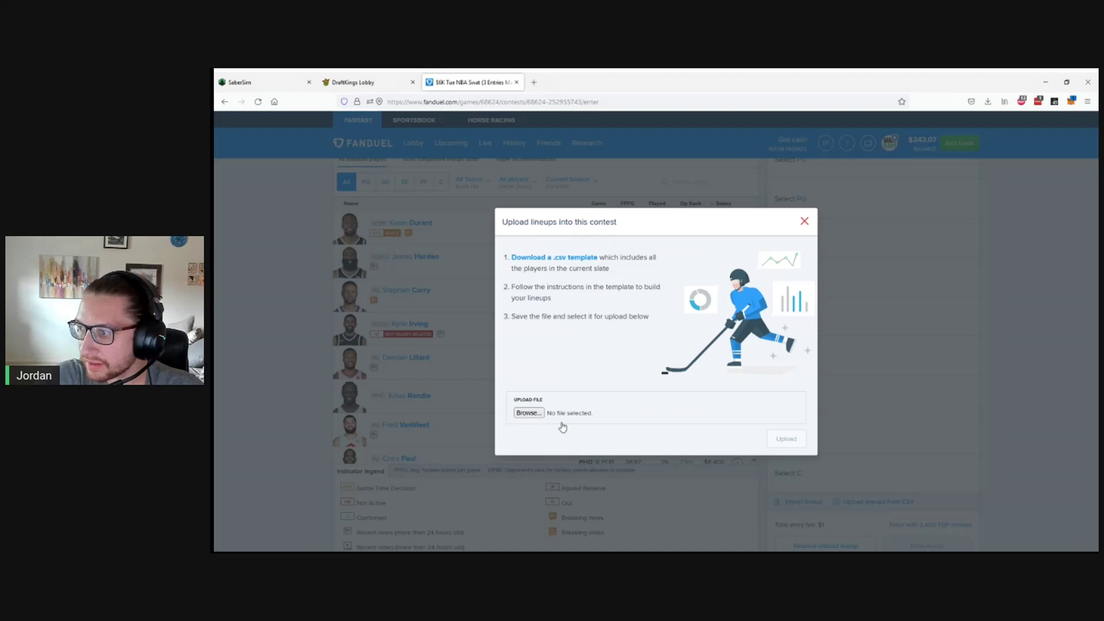
{"action": "left_click", "coordinate": [522, 414]}
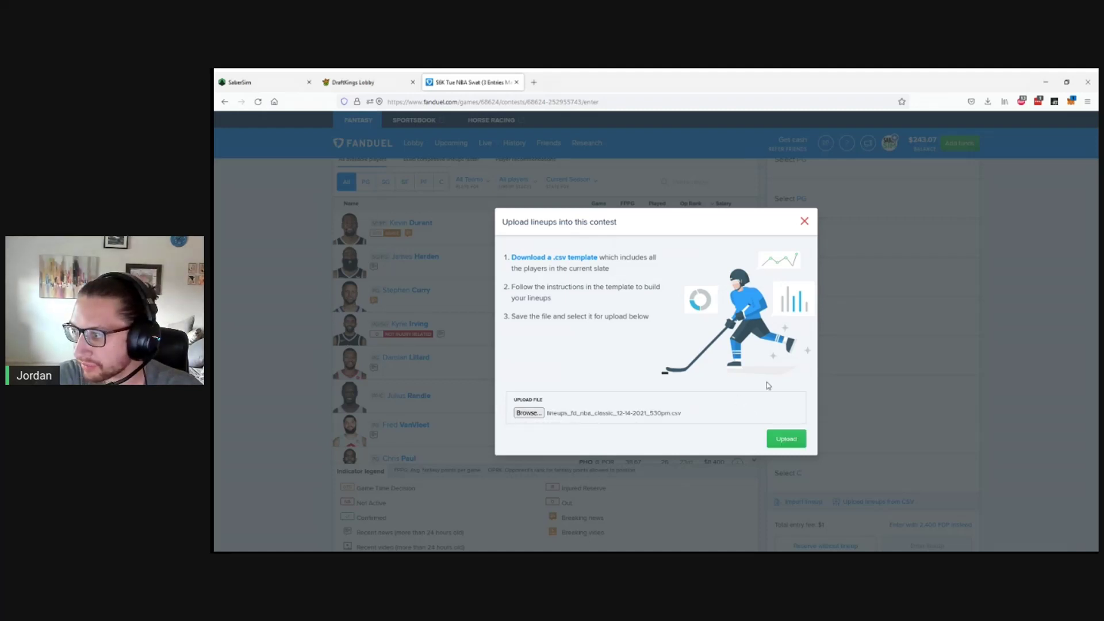
{"action": "left_click", "coordinate": [784, 439]}
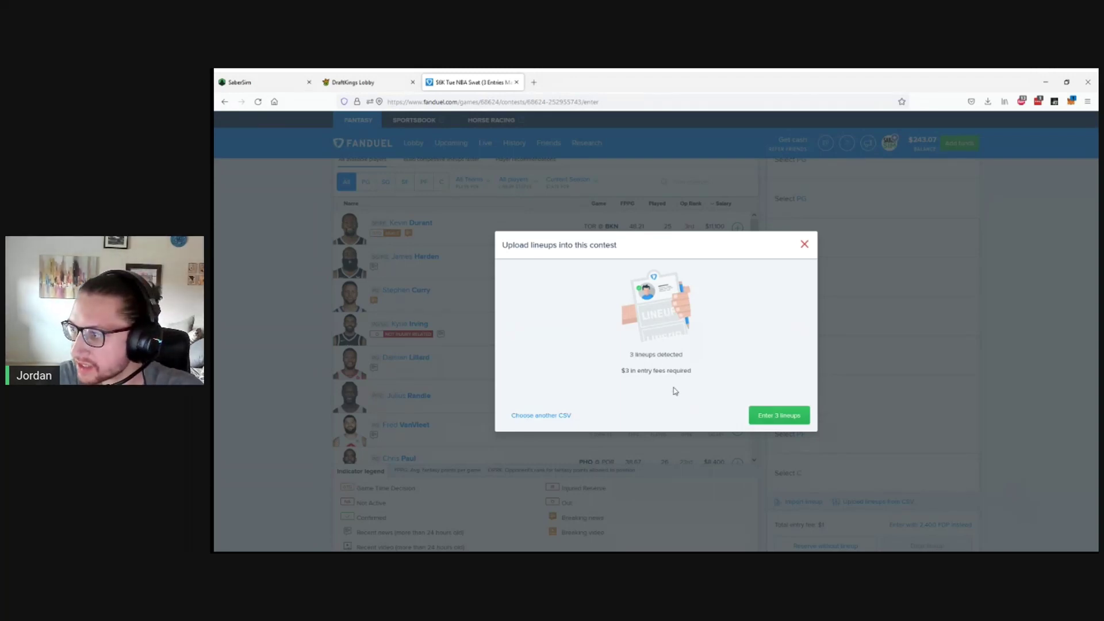
{"action": "left_click", "coordinate": [767, 418]}
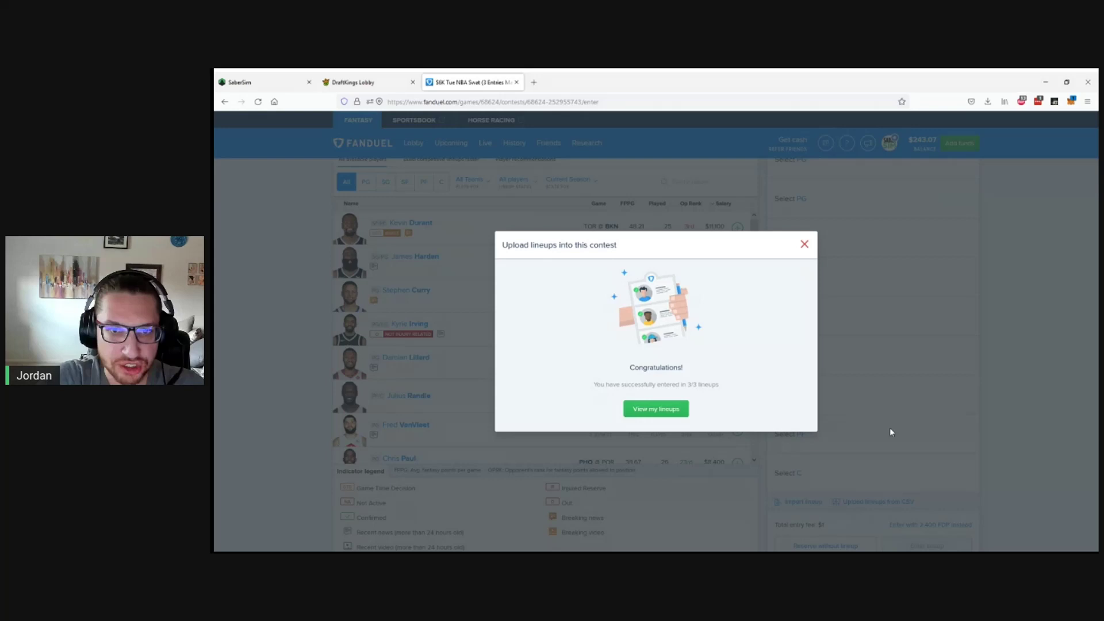
{"action": "left_click", "coordinate": [665, 414]}
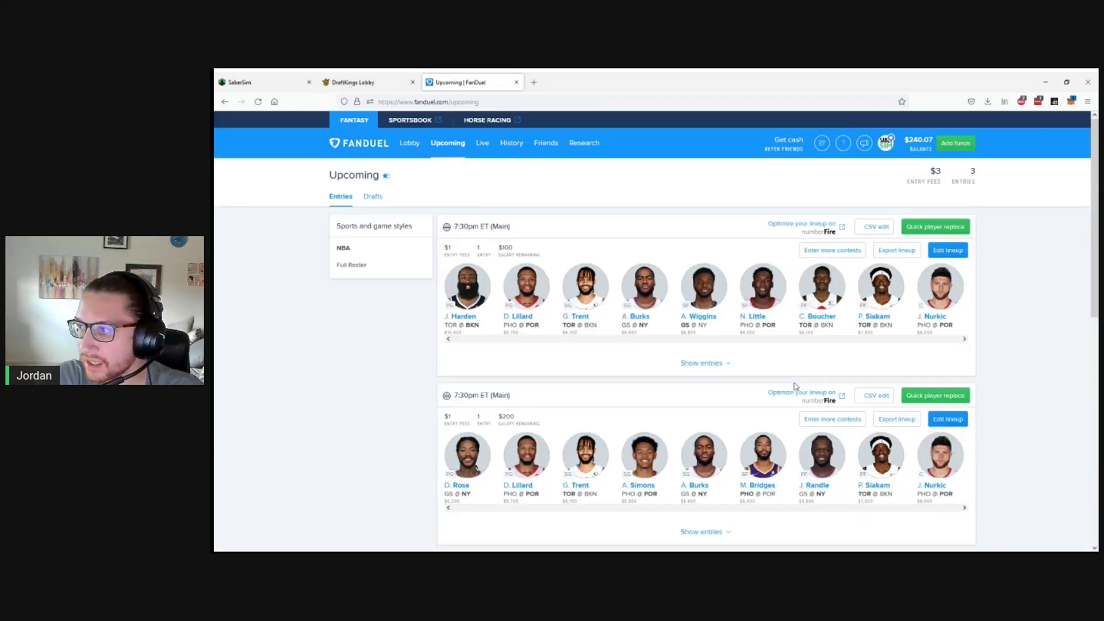
Step: Back in SaberSim, exclude James Harden from the FanDuel pool and start a new build
{"action": "scroll", "coordinate": [337, 375], "scroll_direction": "down", "scroll_amount": 3}
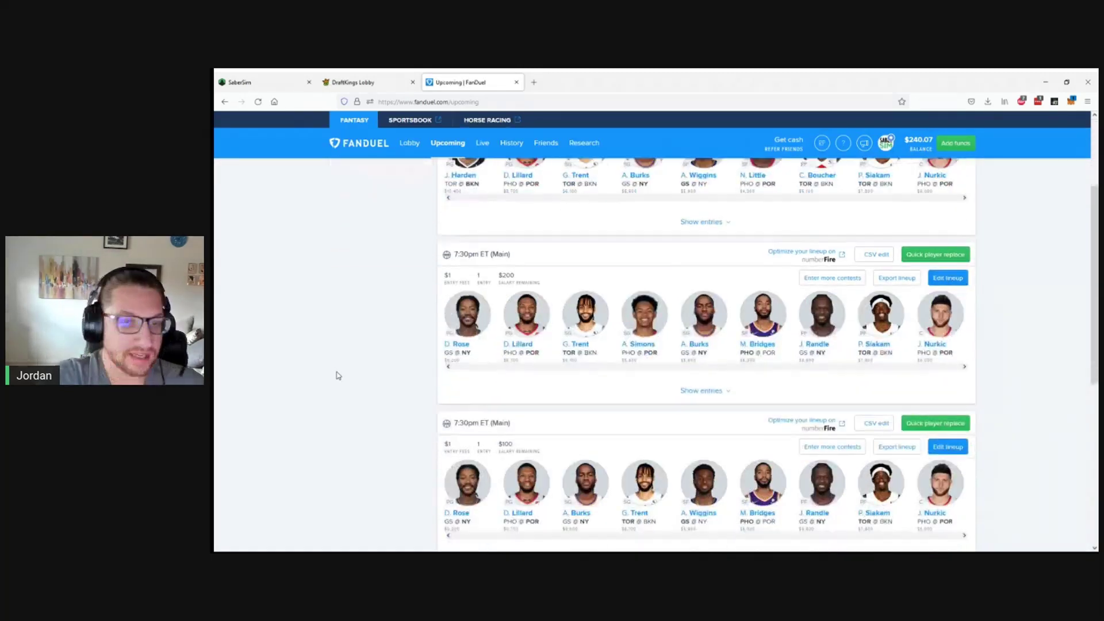
{"action": "scroll", "coordinate": [338, 375], "scroll_direction": "up", "scroll_amount": 3}
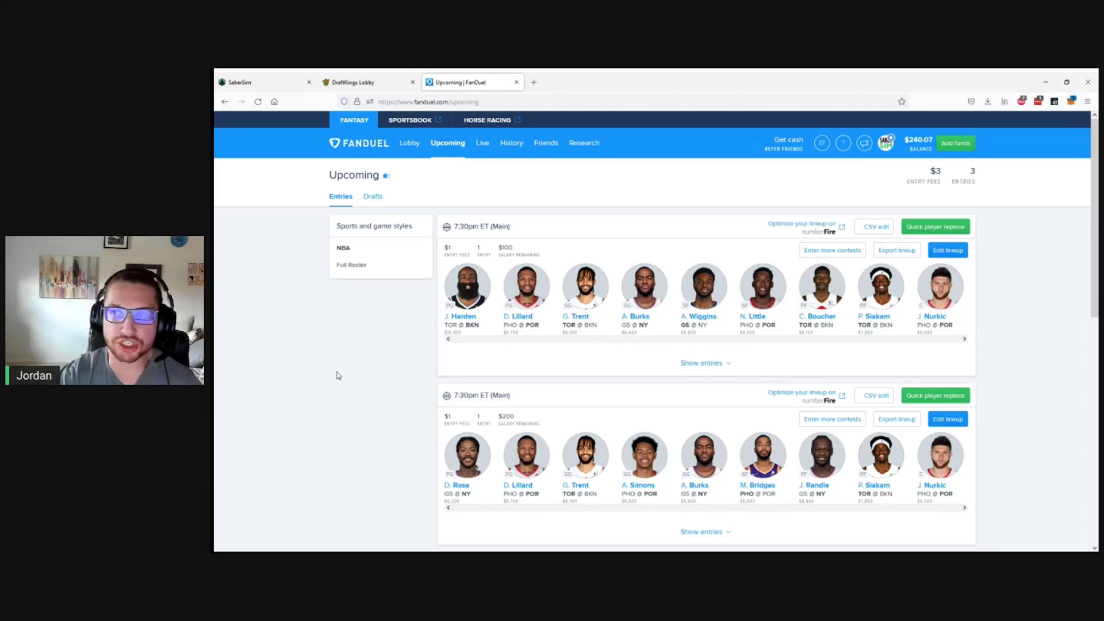
{"action": "left_click", "coordinate": [295, 75]}
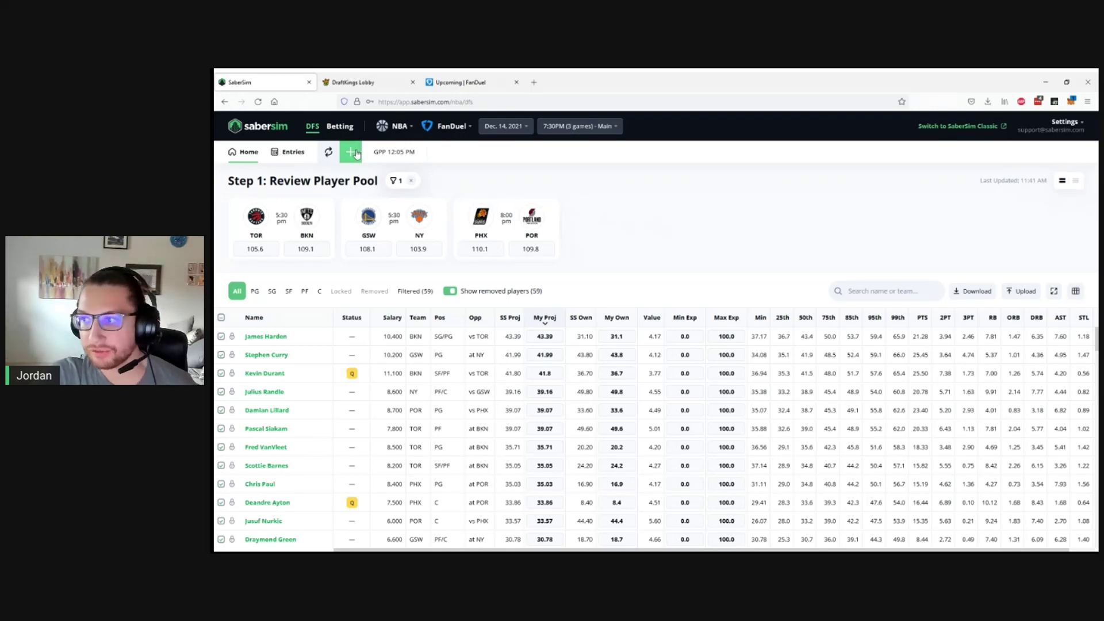
{"action": "left_click", "coordinate": [220, 336]}
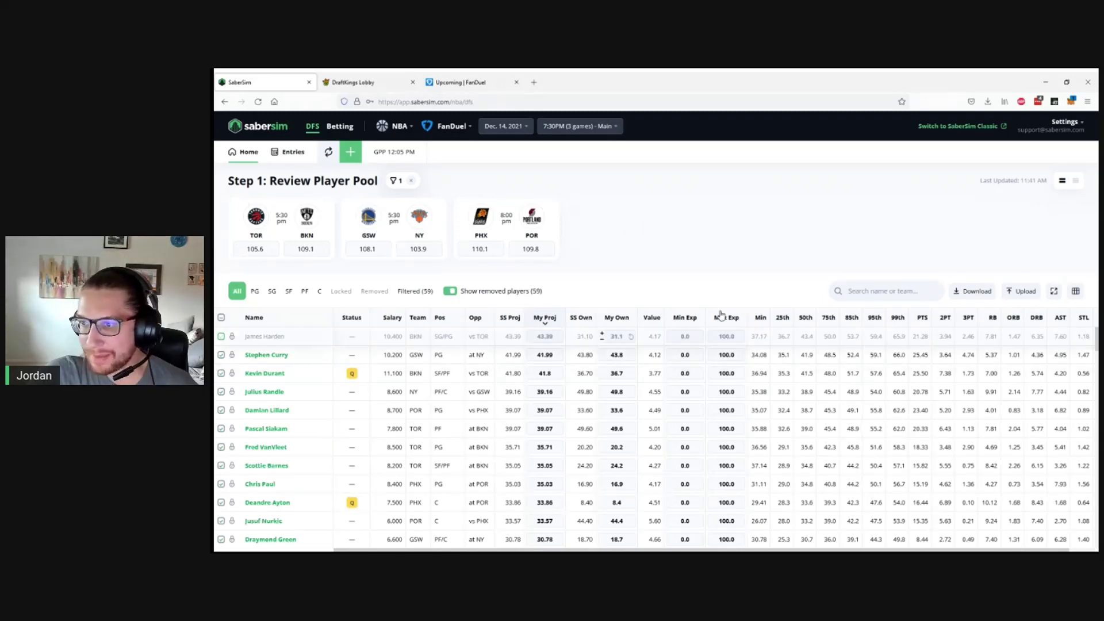
{"action": "left_click", "coordinate": [350, 153]}
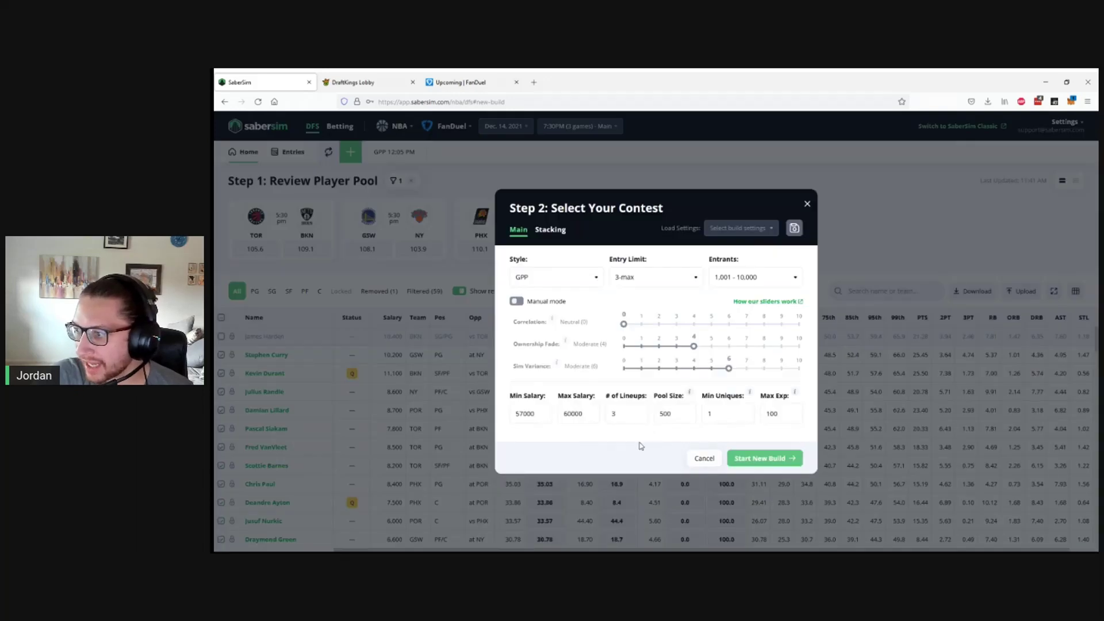
Step: Run the 3-max build and rename the resulting lineup set to 'FD Final'
{"action": "left_click", "coordinate": [769, 459]}
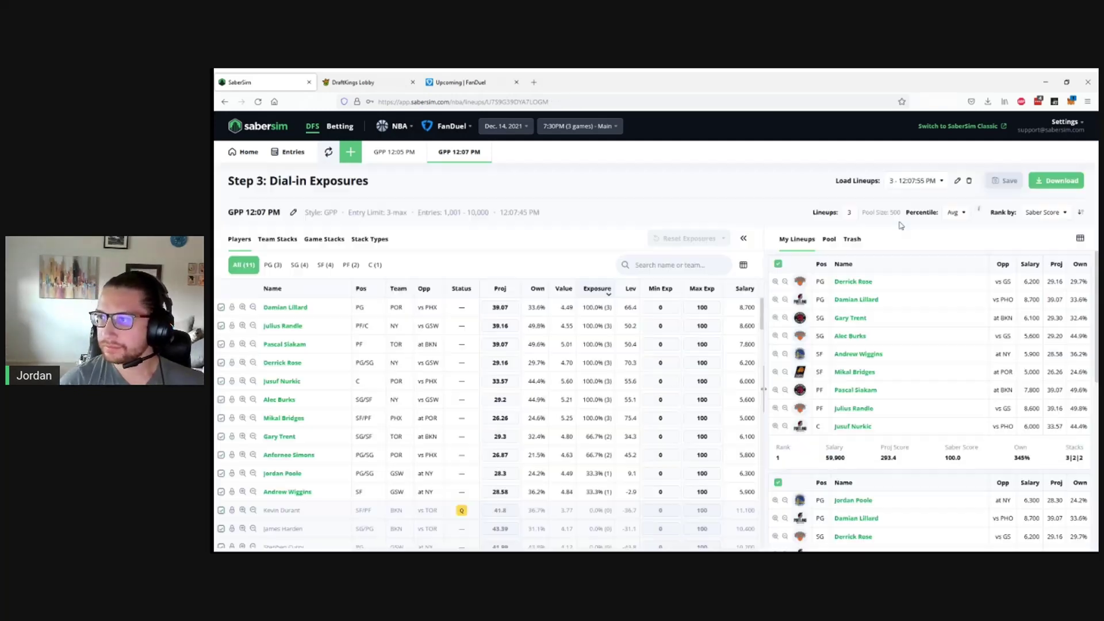
{"action": "left_click", "coordinate": [957, 181]}
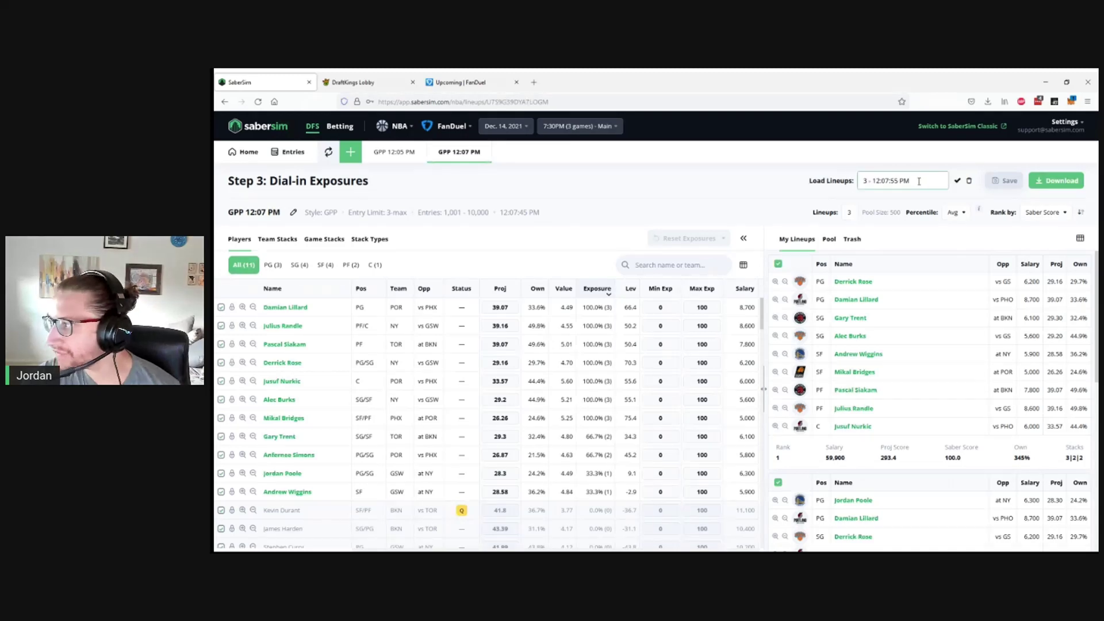
{"action": "triple_click", "coordinate": [914, 181]}
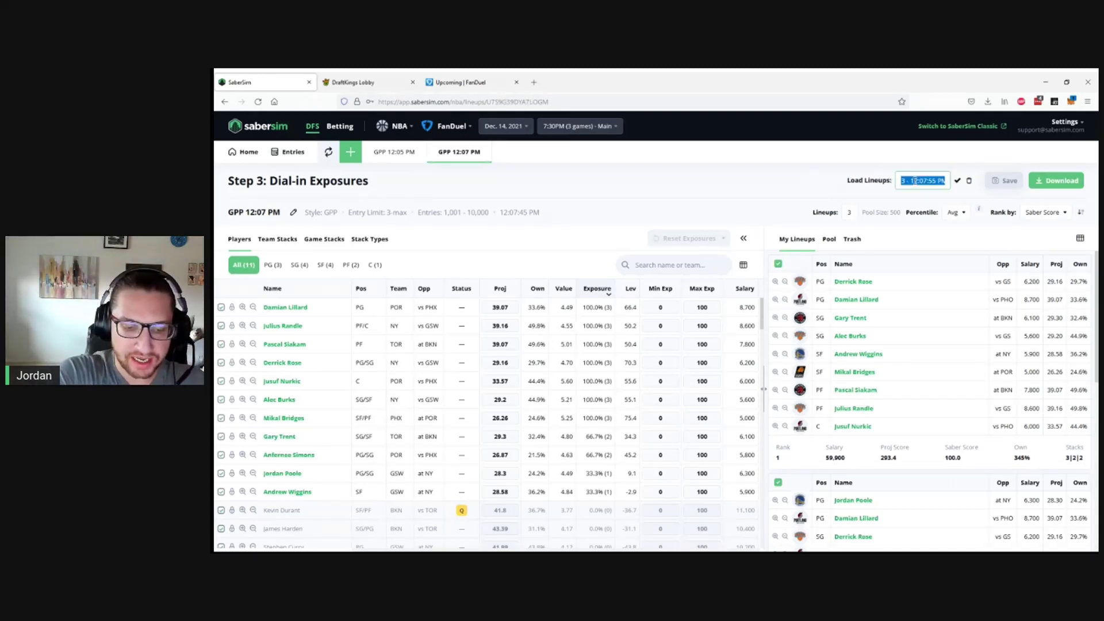
{"action": "type", "text": "F"}
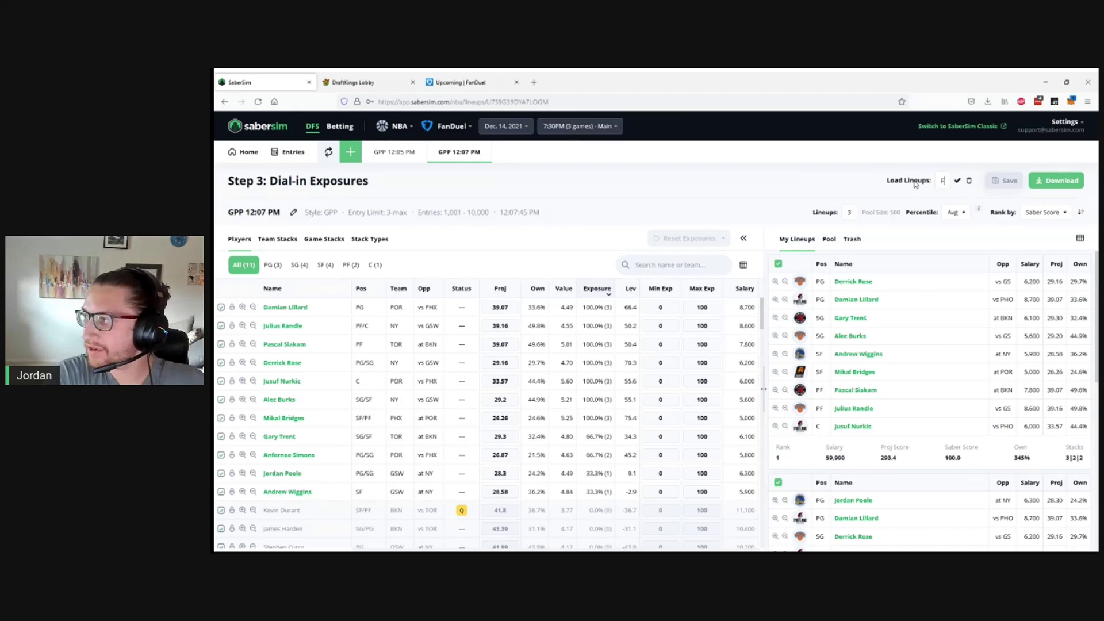
{"action": "type", "text": "D Final"}
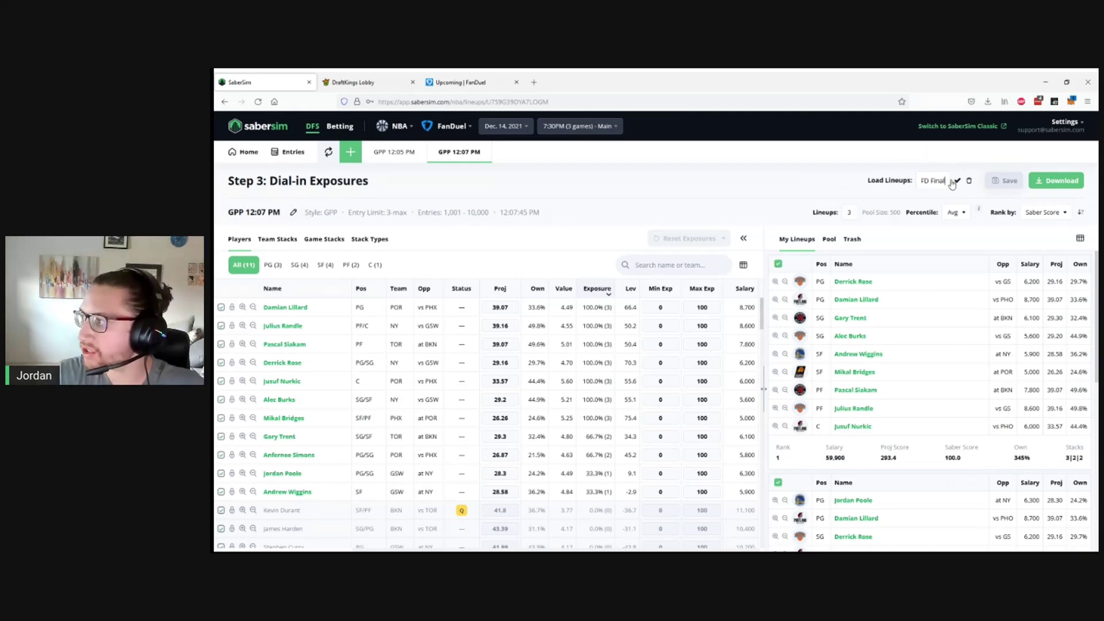
{"action": "left_click", "coordinate": [955, 182]}
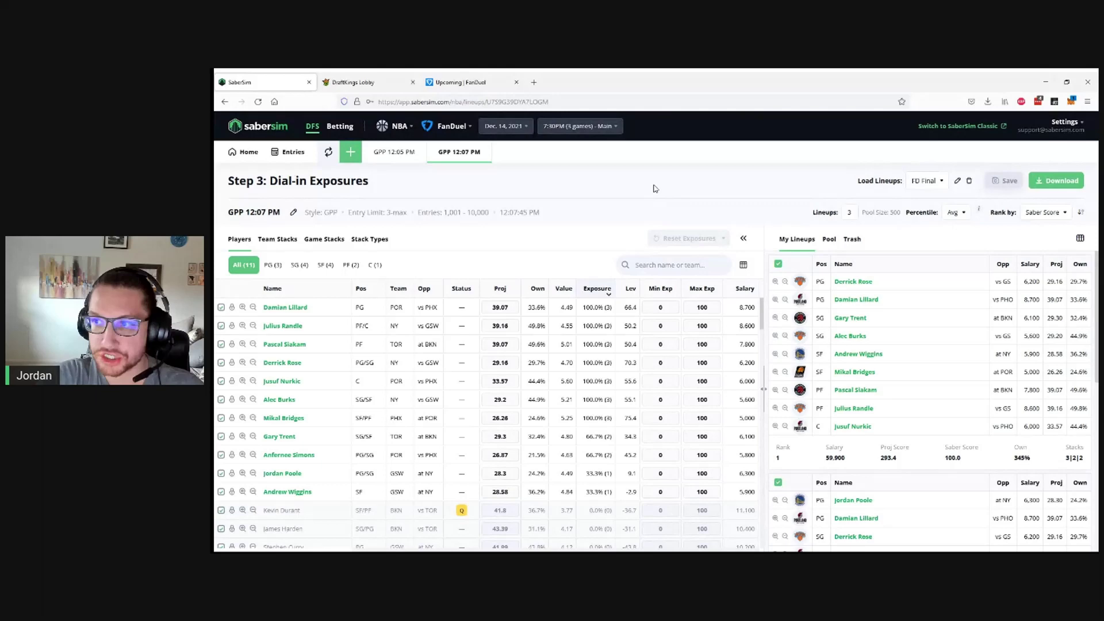
Step: Download FanDuel's CSV template of the upcoming entries, then come back to SaberSim's Entries page
{"action": "left_click", "coordinate": [281, 154]}
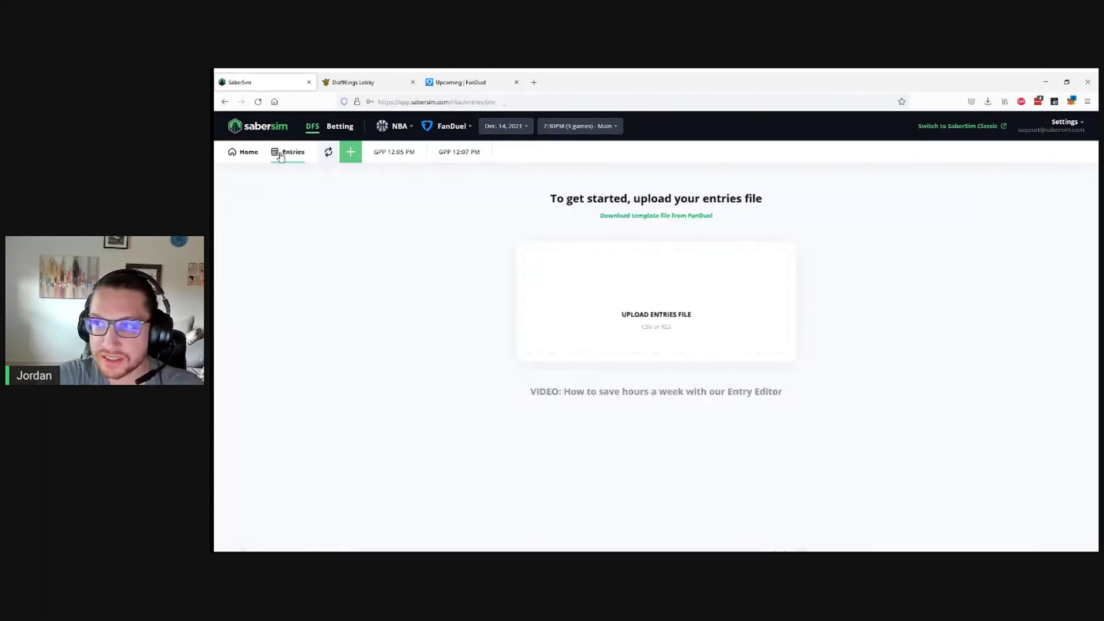
{"action": "left_click", "coordinate": [664, 218]}
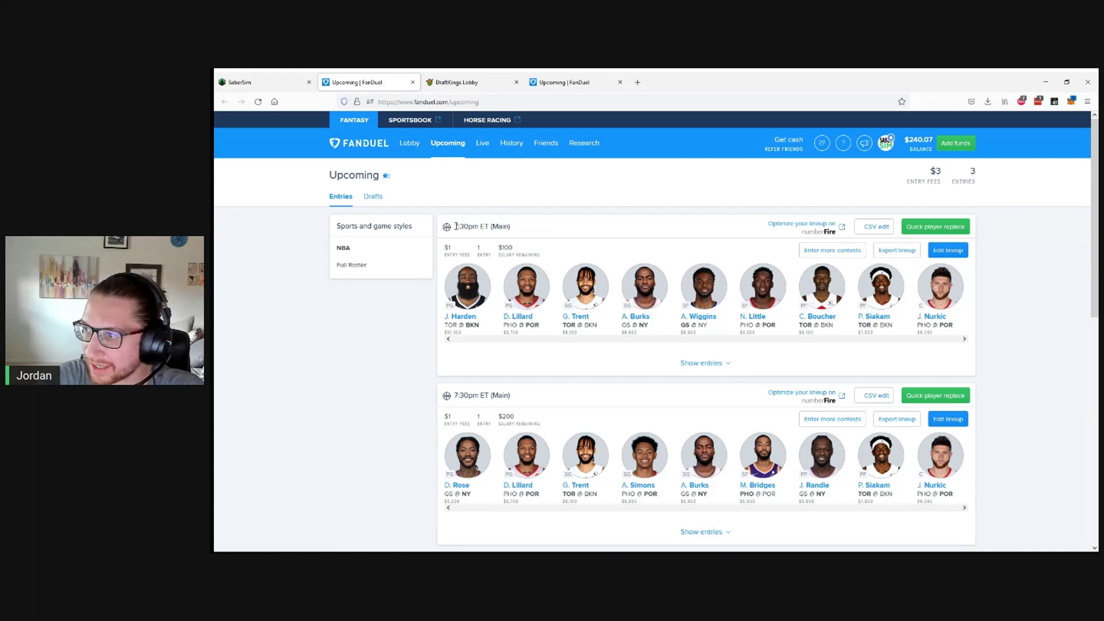
{"action": "left_click_drag", "start_coordinate": [456, 226], "coordinate": [515, 228]}
{"action": "left_click", "coordinate": [514, 228]}
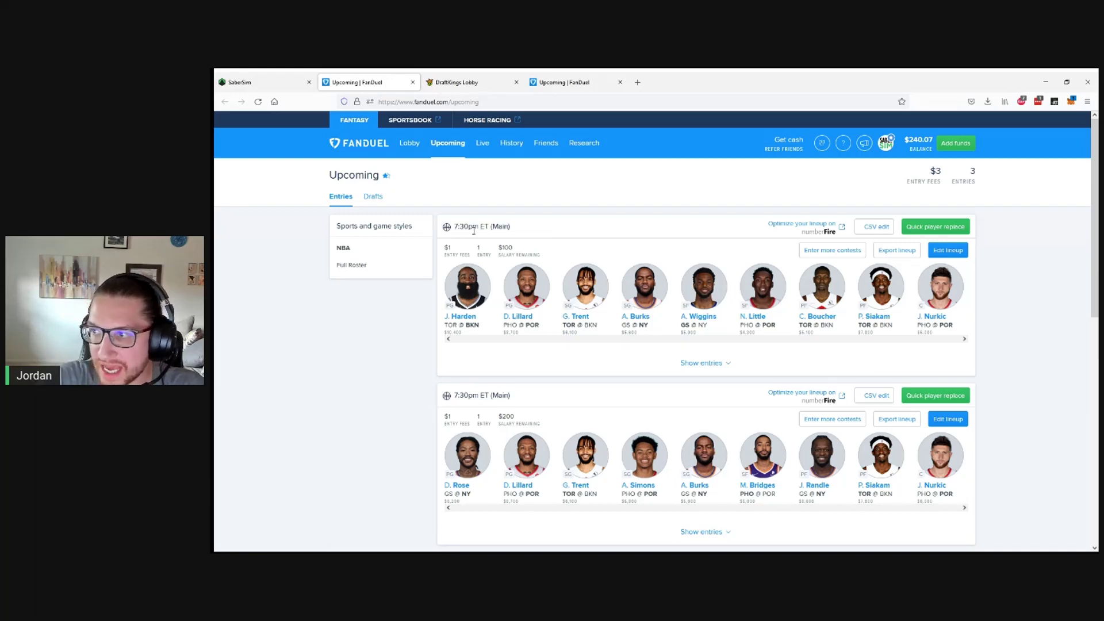
{"action": "left_click", "coordinate": [881, 228]}
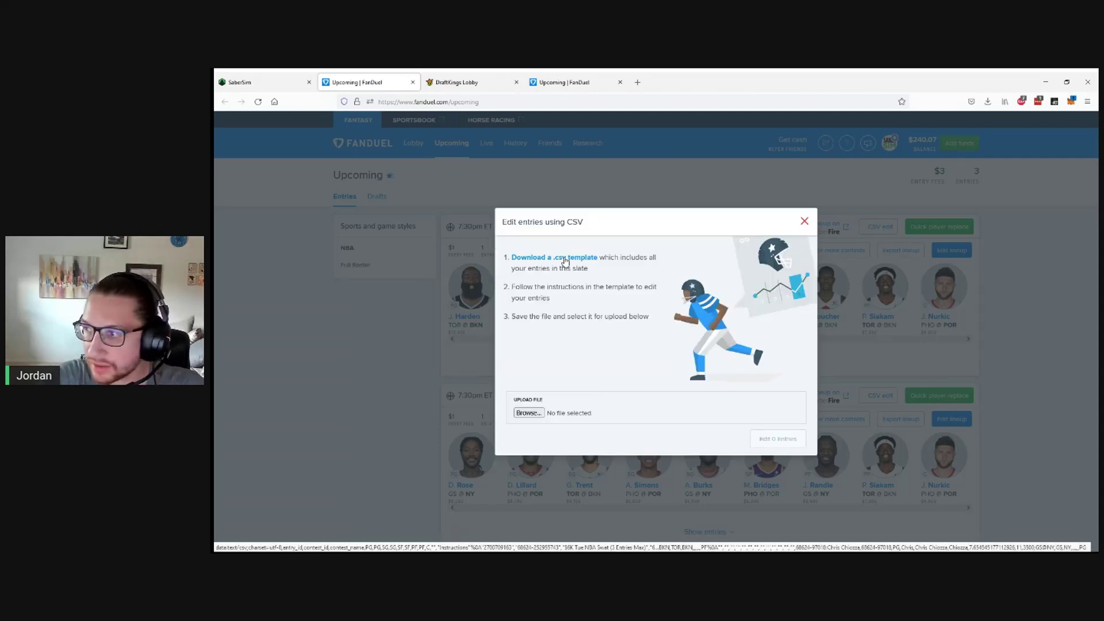
{"action": "left_click", "coordinate": [565, 261]}
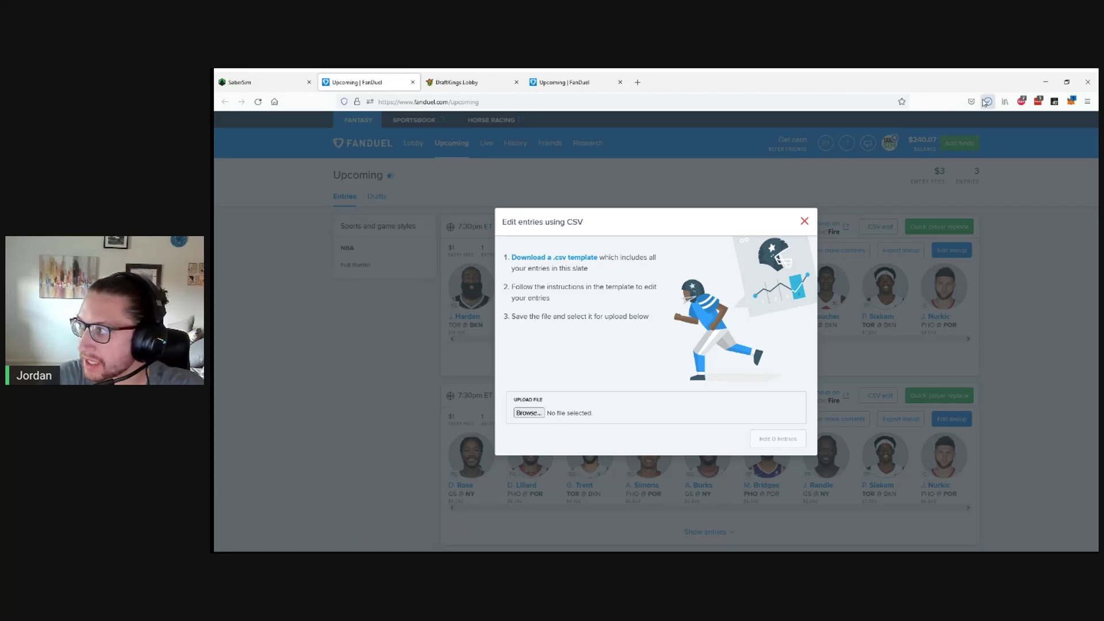
{"action": "left_click", "coordinate": [270, 76]}
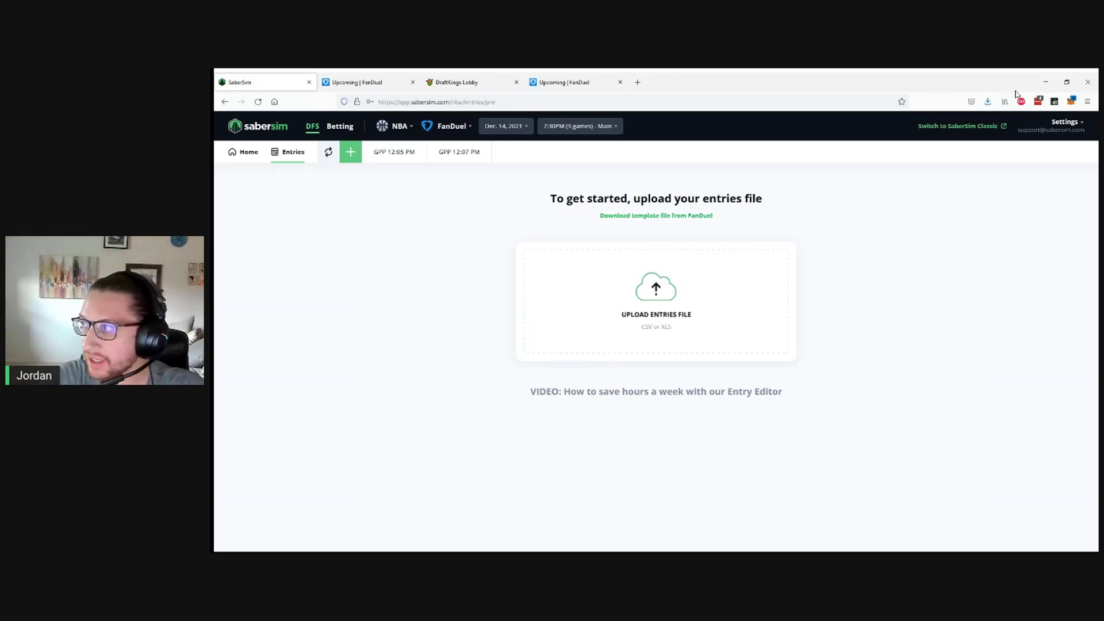
Step: Load the FanDuel entries file and fill the $6K Tue NBA Swat contest with FD Final lineups
{"action": "left_click_drag", "start_coordinate": [756, 168], "coordinate": [646, 304]}
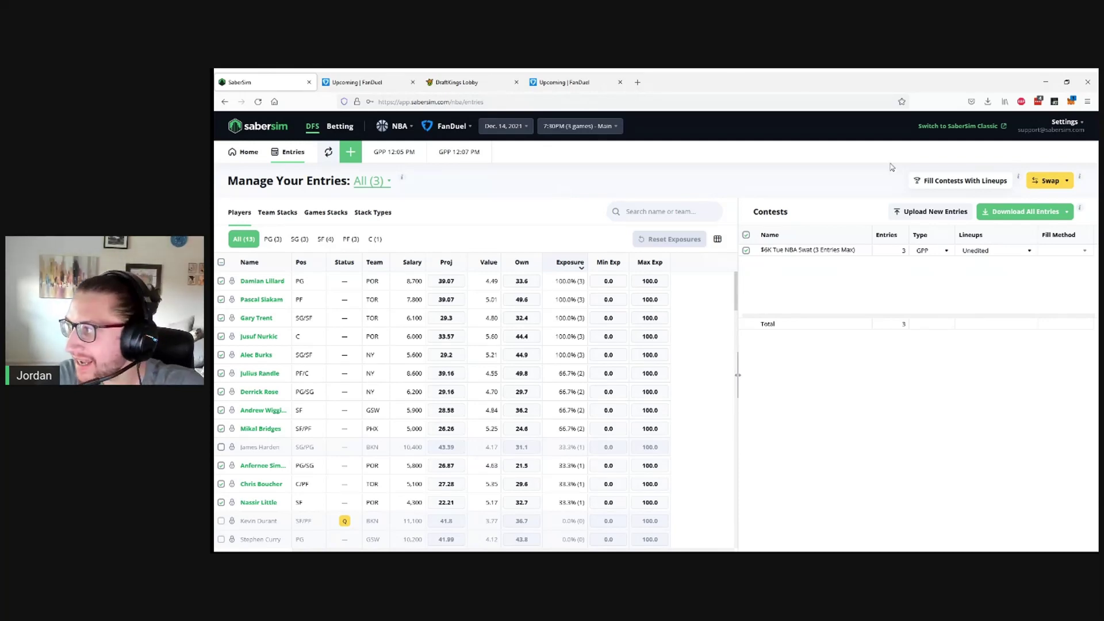
{"action": "left_click", "coordinate": [937, 182]}
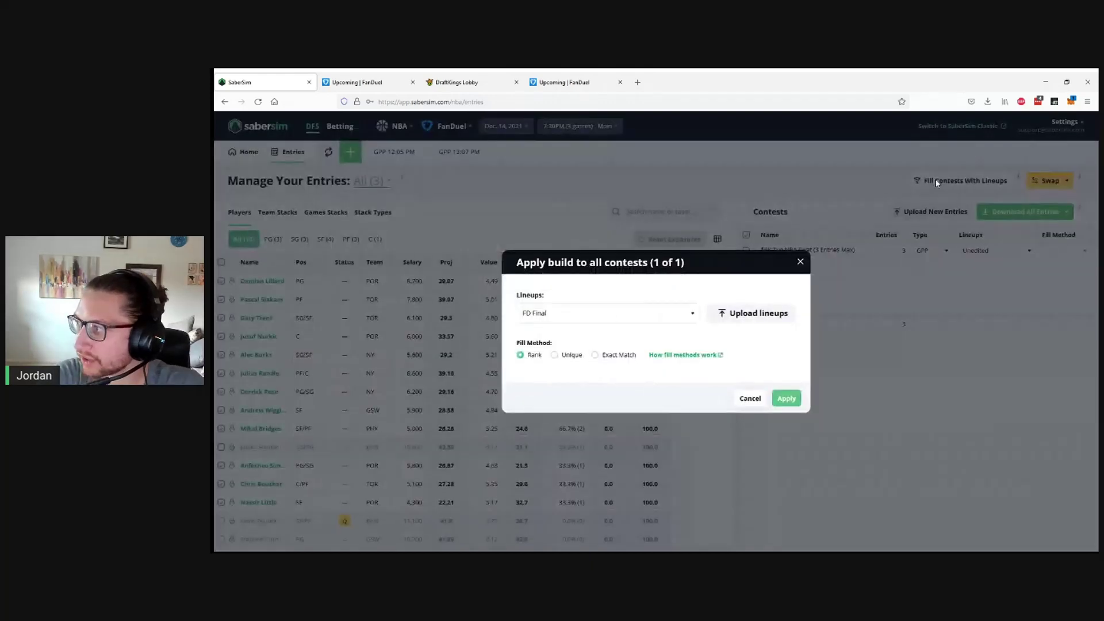
{"action": "left_click", "coordinate": [560, 315]}
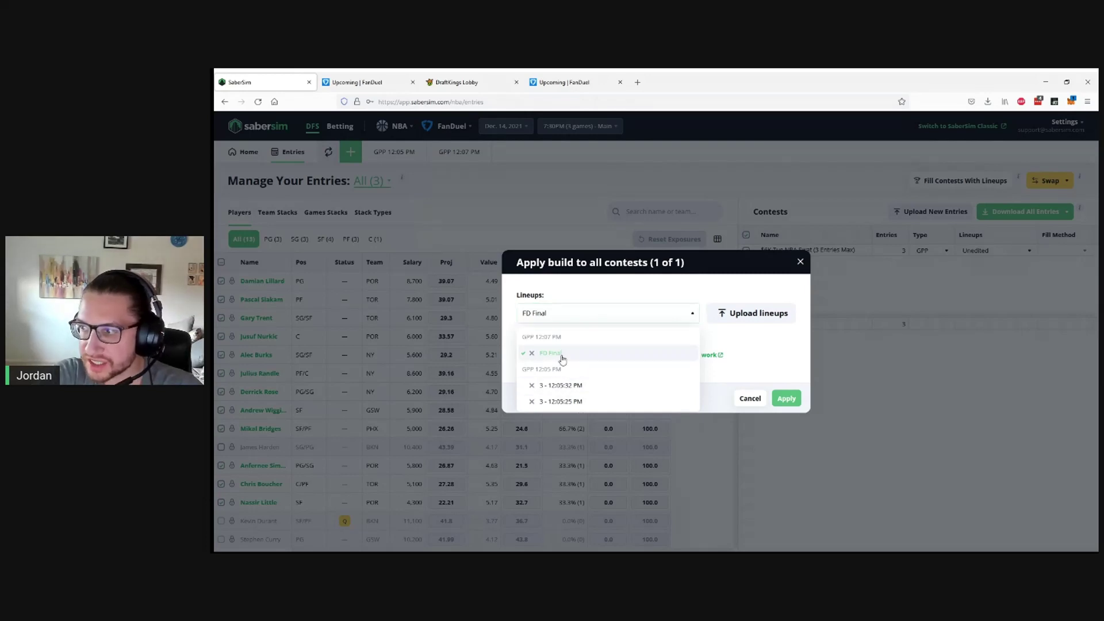
{"action": "left_click", "coordinate": [560, 354]}
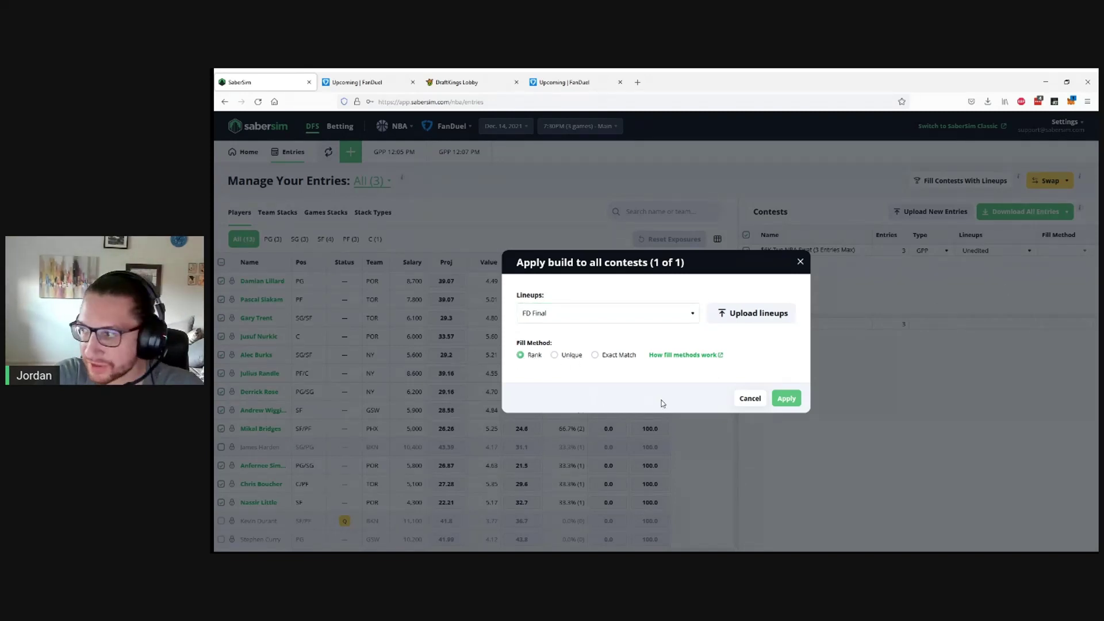
{"action": "left_click", "coordinate": [787, 399]}
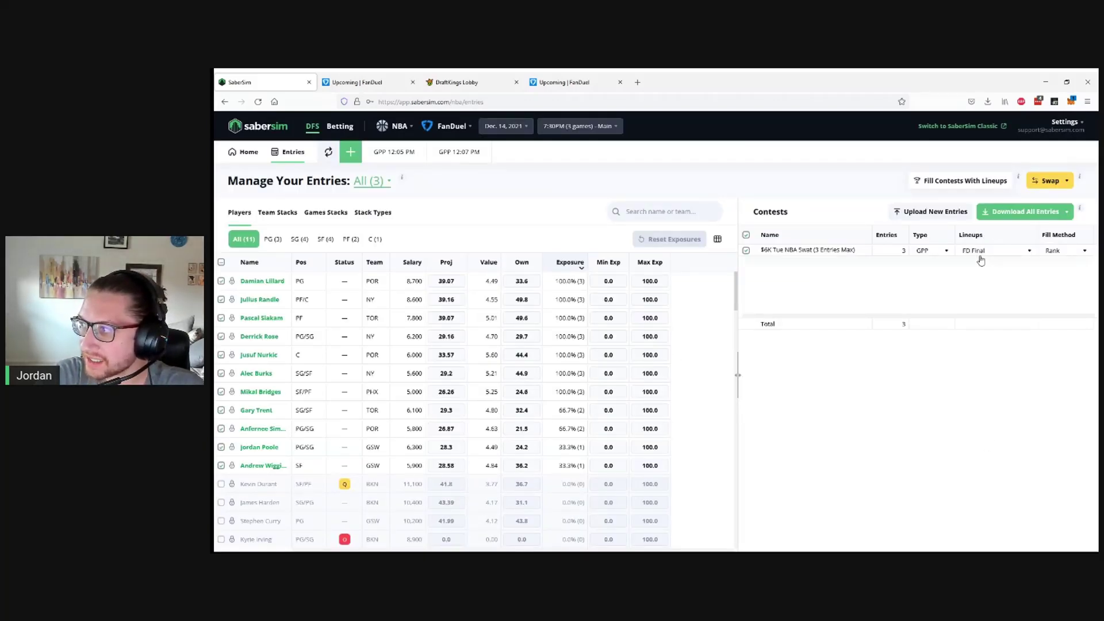
Step: Download the filled entries file and go back to FanDuel's CSV entry editor
{"action": "left_click", "coordinate": [1020, 214]}
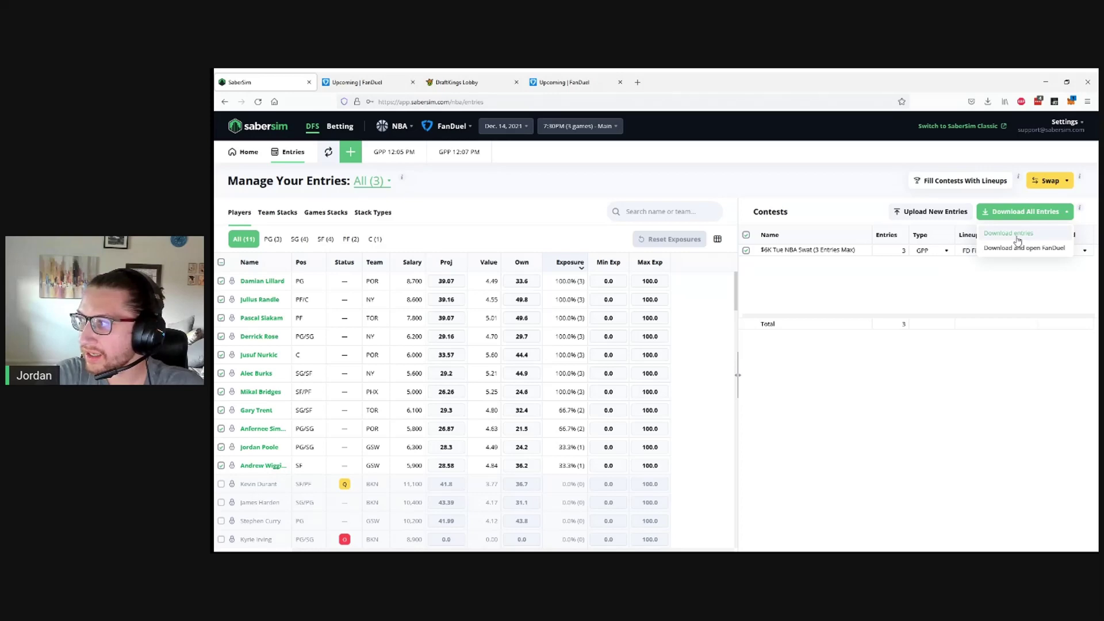
{"action": "left_click", "coordinate": [1016, 238]}
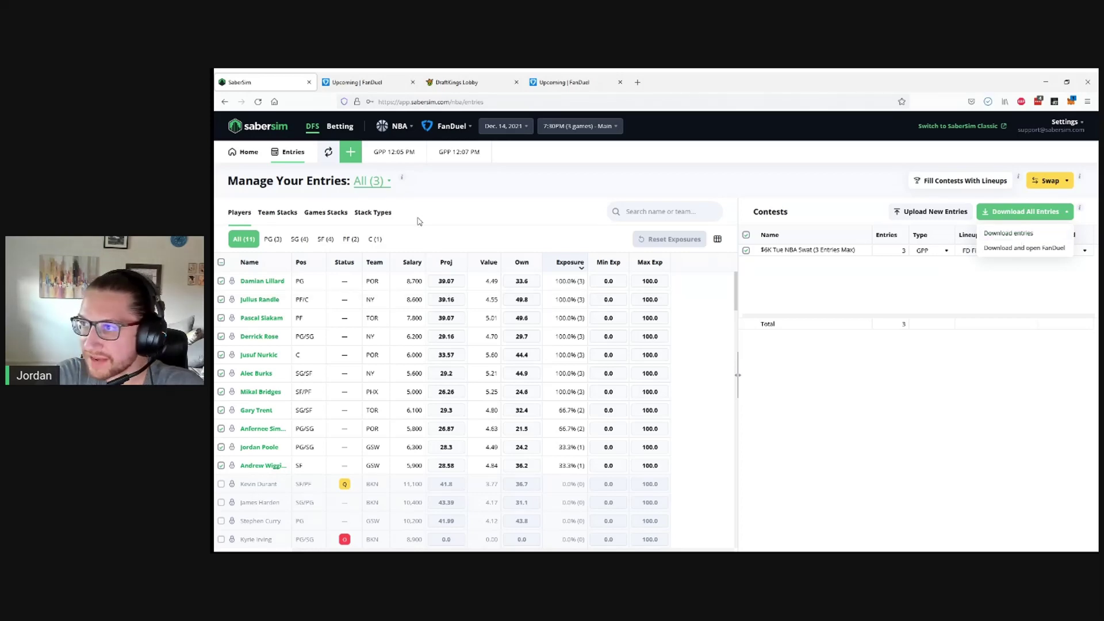
{"action": "left_click", "coordinate": [353, 80]}
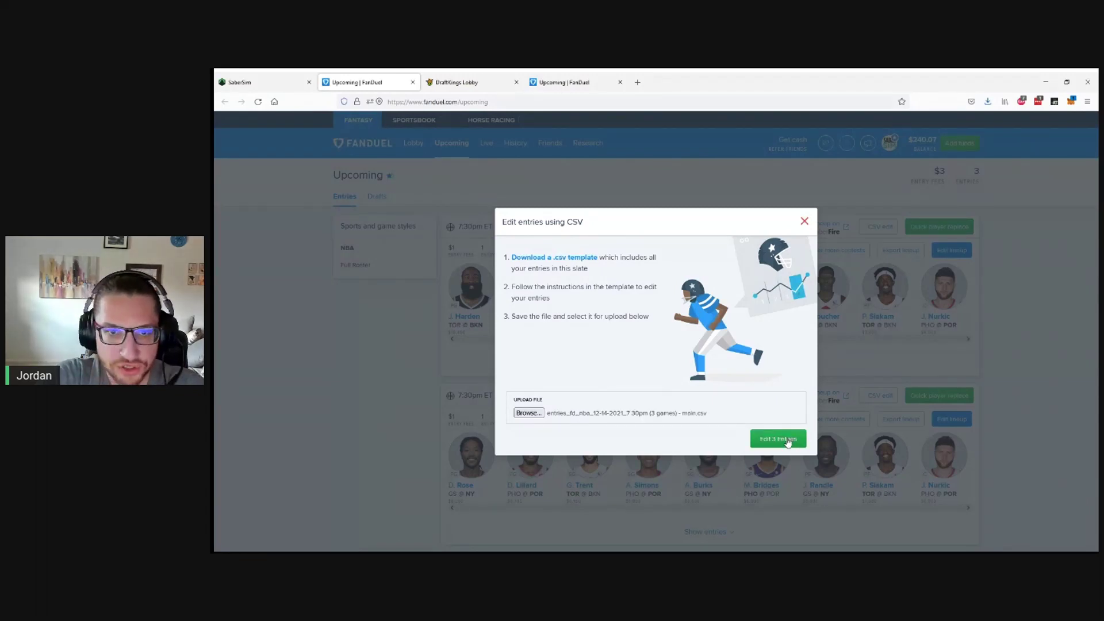
Step: Submit the SaberSim CSV to update all 3 FanDuel entries, then close the dialog
{"action": "left_click", "coordinate": [778, 439]}
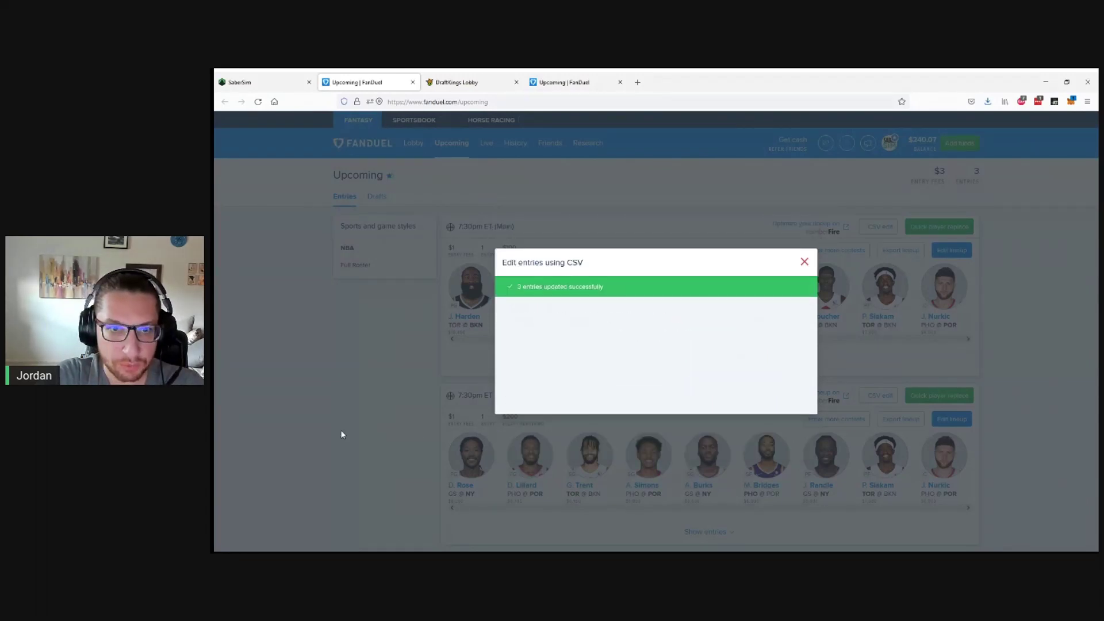
{"action": "left_click", "coordinate": [805, 262]}
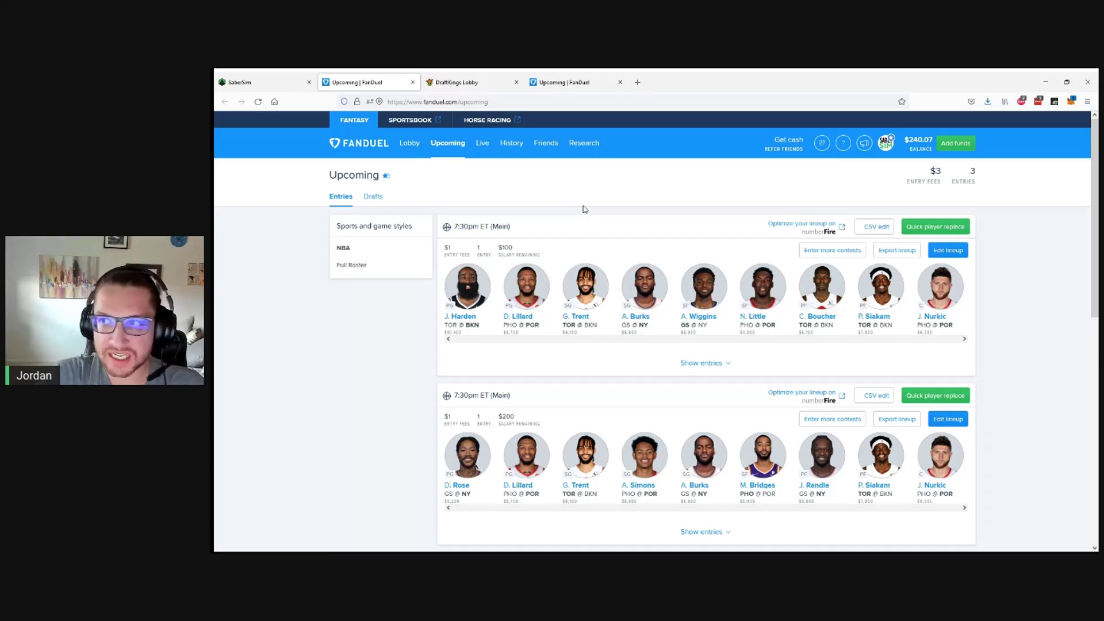
Step: Switch SaberSim's fantasy site to DraftKings
{"action": "left_click", "coordinate": [262, 82]}
{"action": "left_click", "coordinate": [448, 126]}
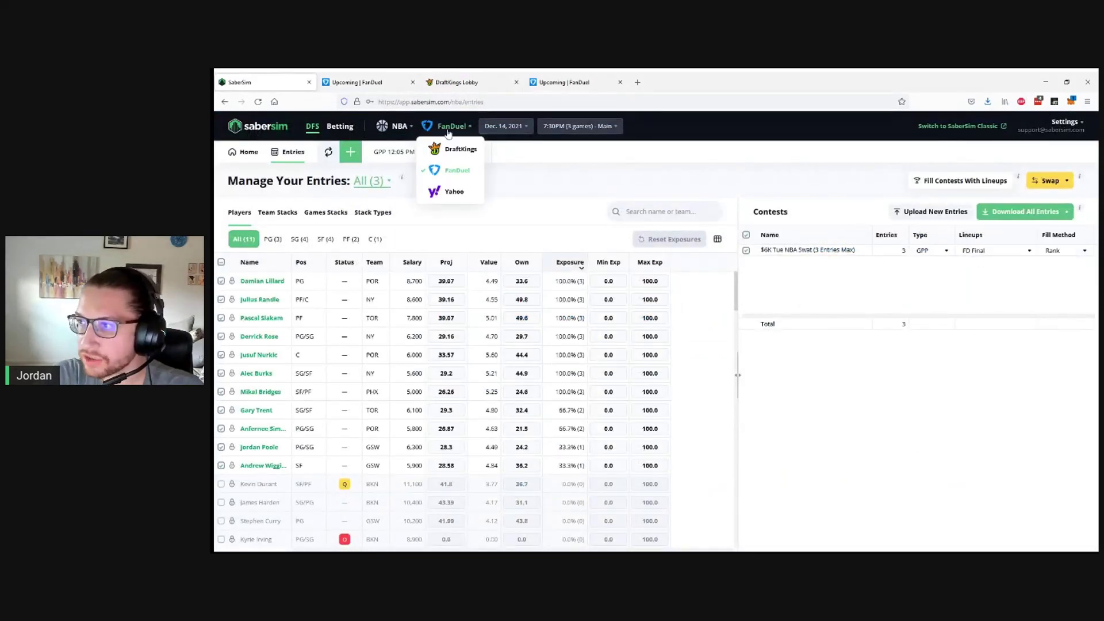
{"action": "left_click", "coordinate": [454, 146]}
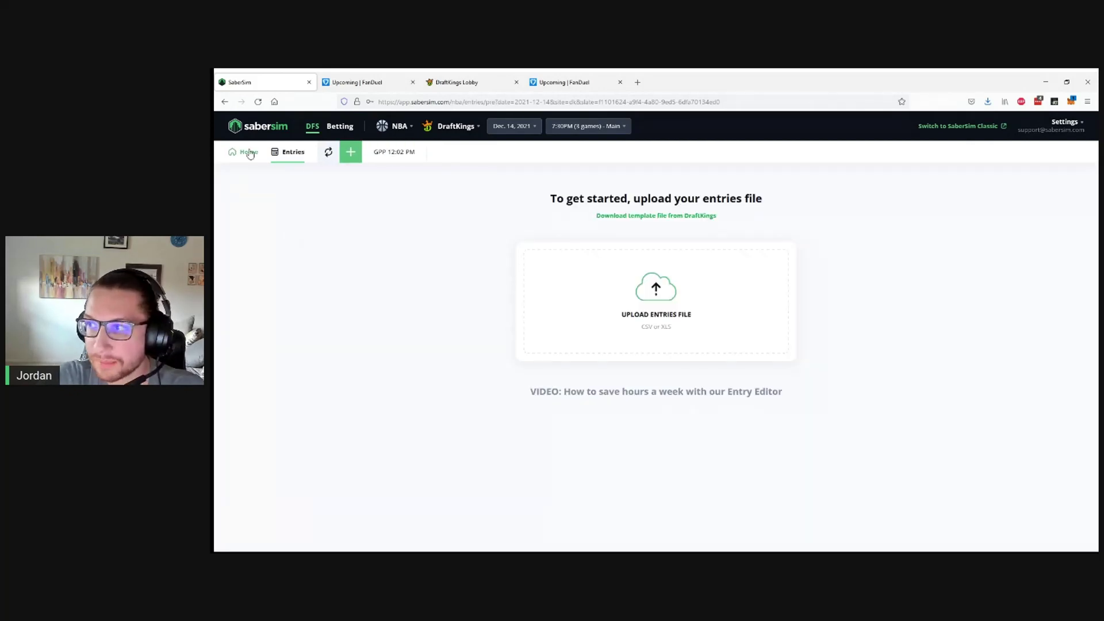
Step: Download the NBA $8K Hot Shot entries template from DraftKings and load it into SaberSim
{"action": "left_click", "coordinate": [648, 216]}
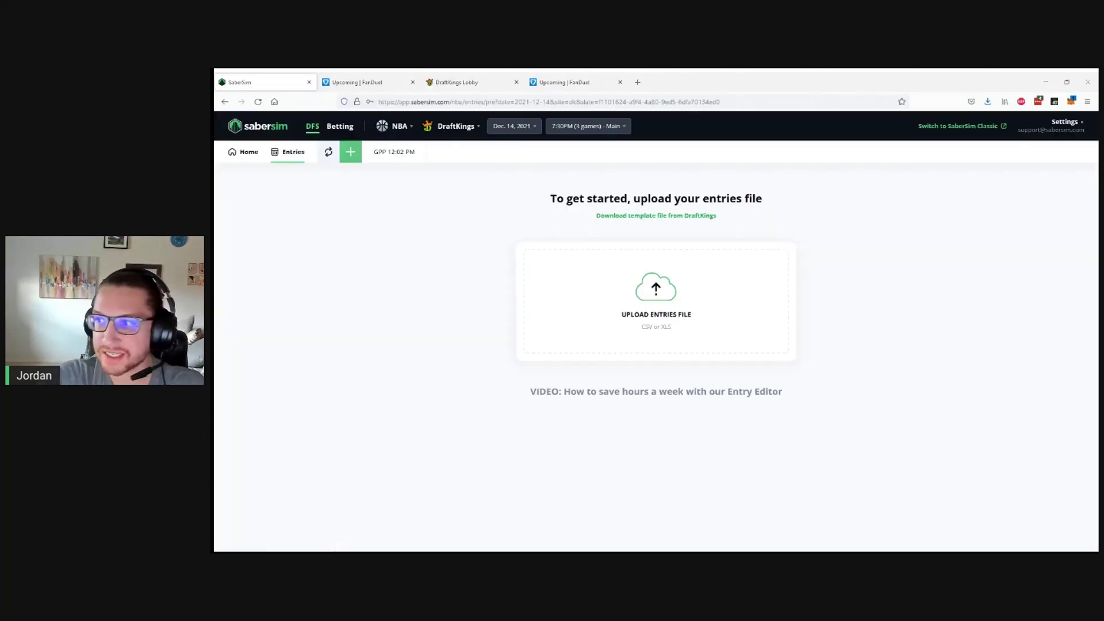
{"action": "left_click", "coordinate": [988, 103]}
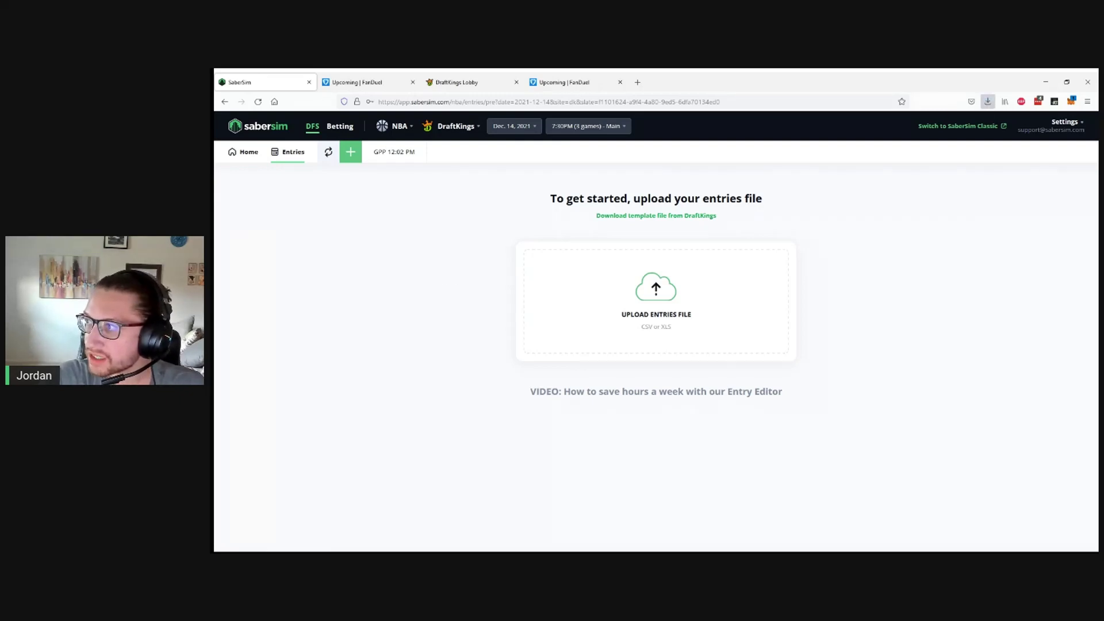
{"action": "left_click_drag", "start_coordinate": [746, 171], "coordinate": [655, 296]}
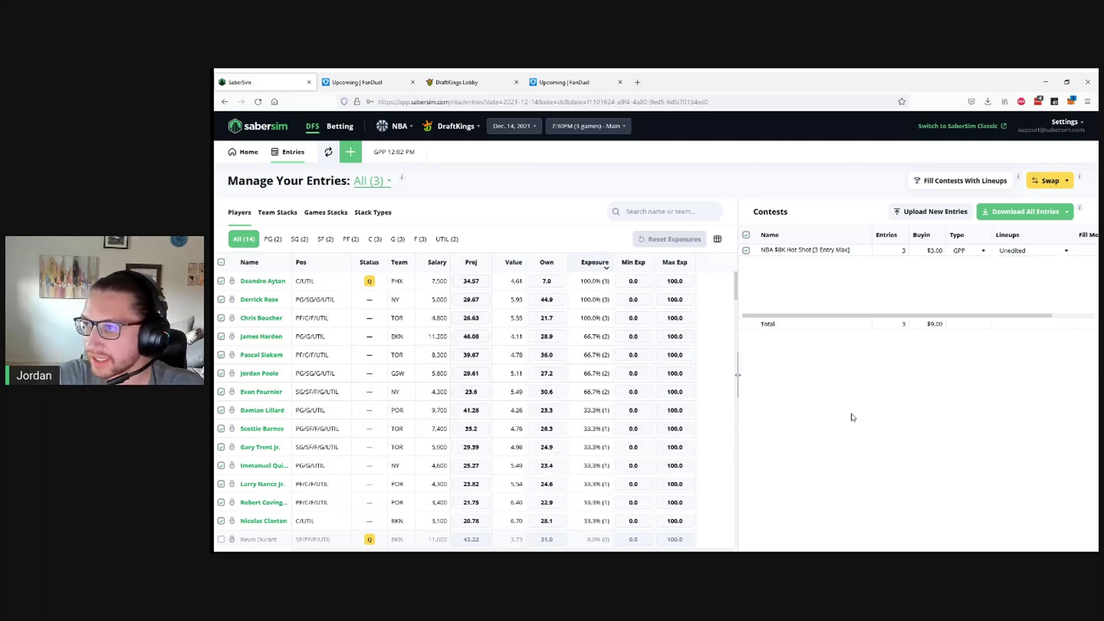
{"action": "left_click", "coordinate": [349, 155]}
Step: Build DraftKings lineups without Deandre Ayton, with Damian Lillard locked in, and save them
{"action": "left_click", "coordinate": [764, 466]}
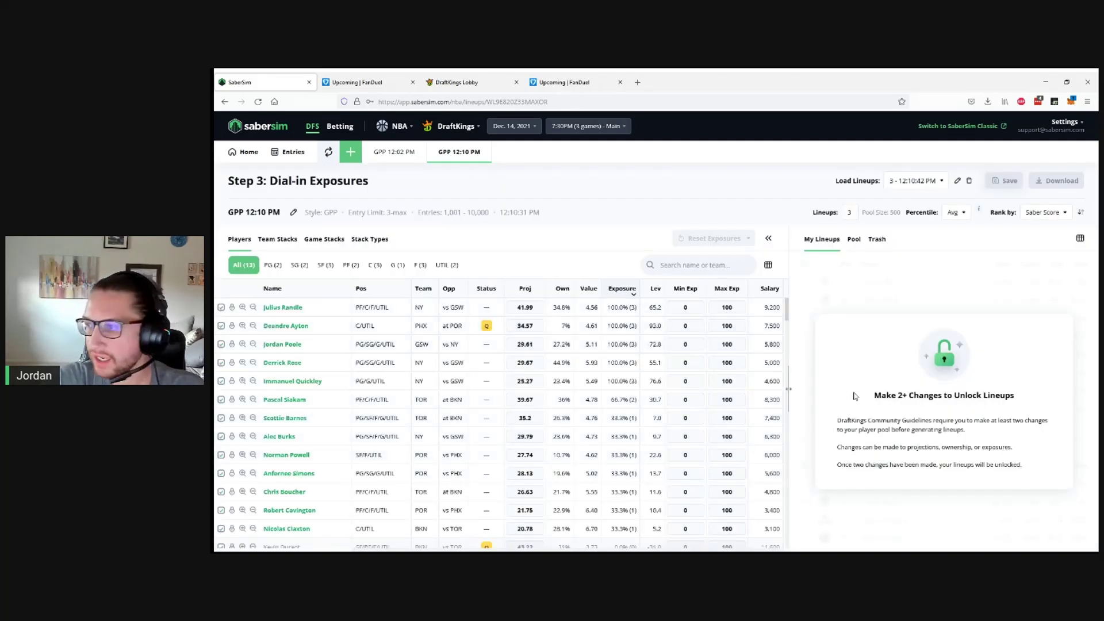
{"action": "left_click", "coordinate": [220, 326]}
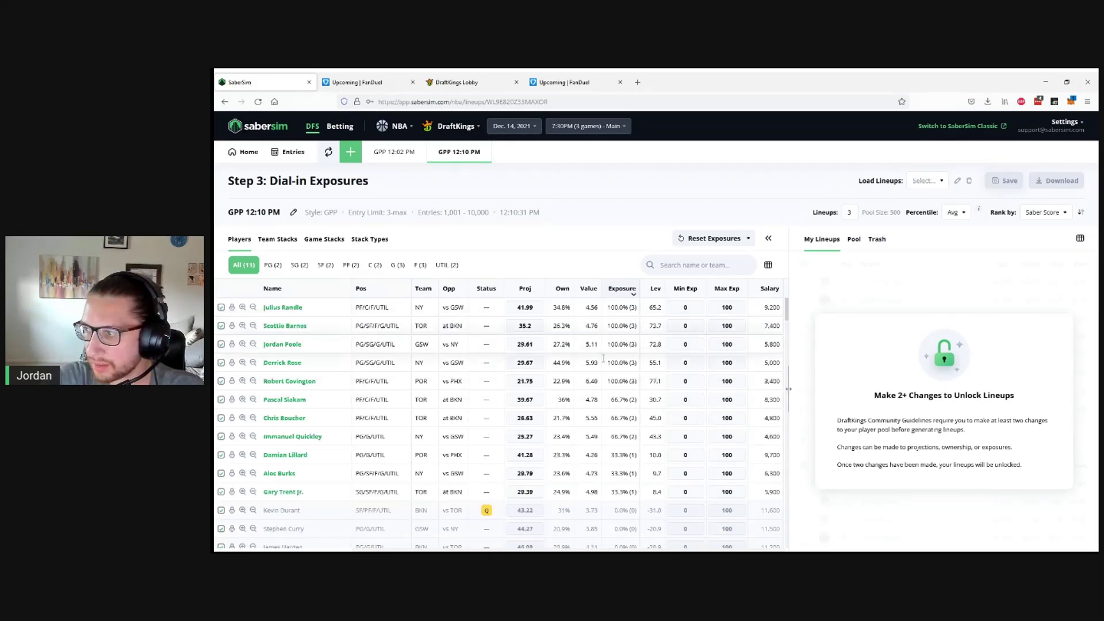
{"action": "left_click", "coordinate": [232, 456]}
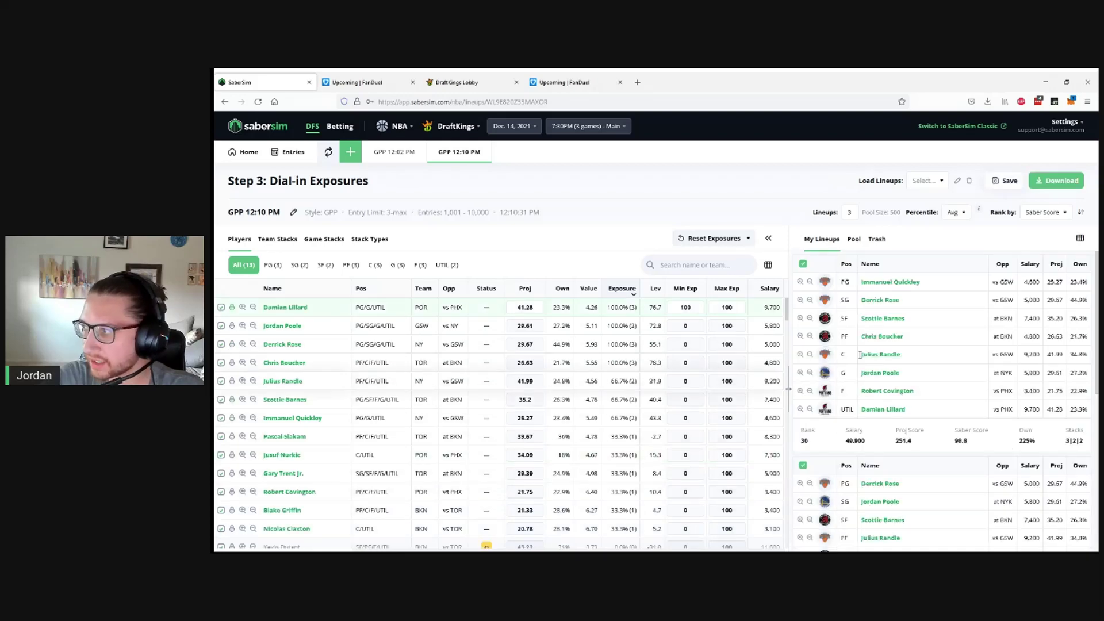
{"action": "left_click", "coordinate": [1007, 179]}
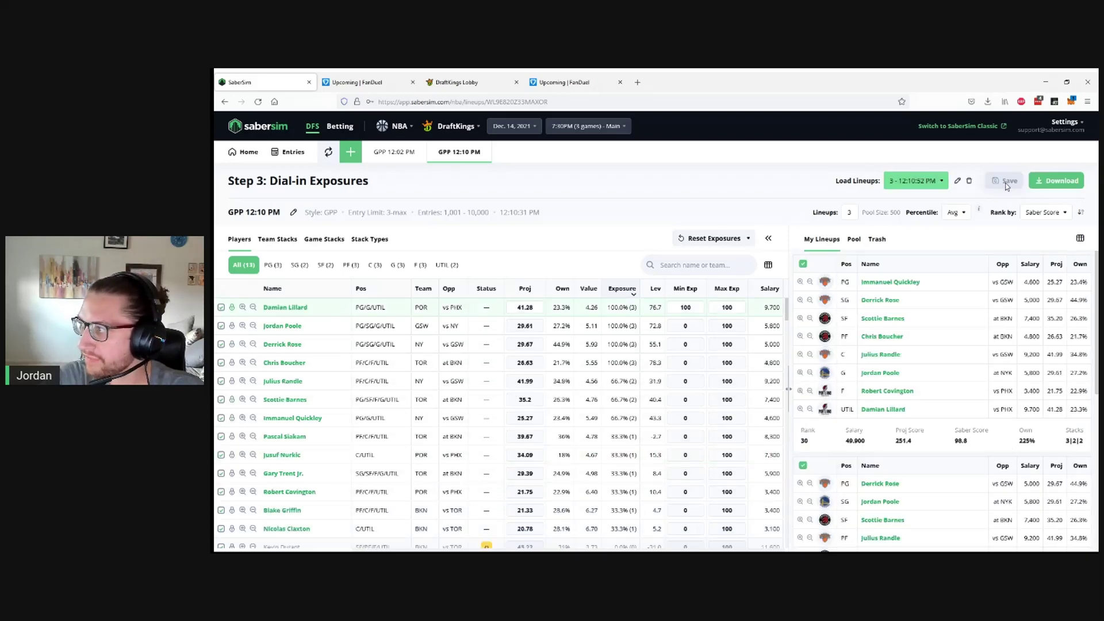
Step: Rename the saved lineup set to 'DK Final'
{"action": "left_click", "coordinate": [957, 180]}
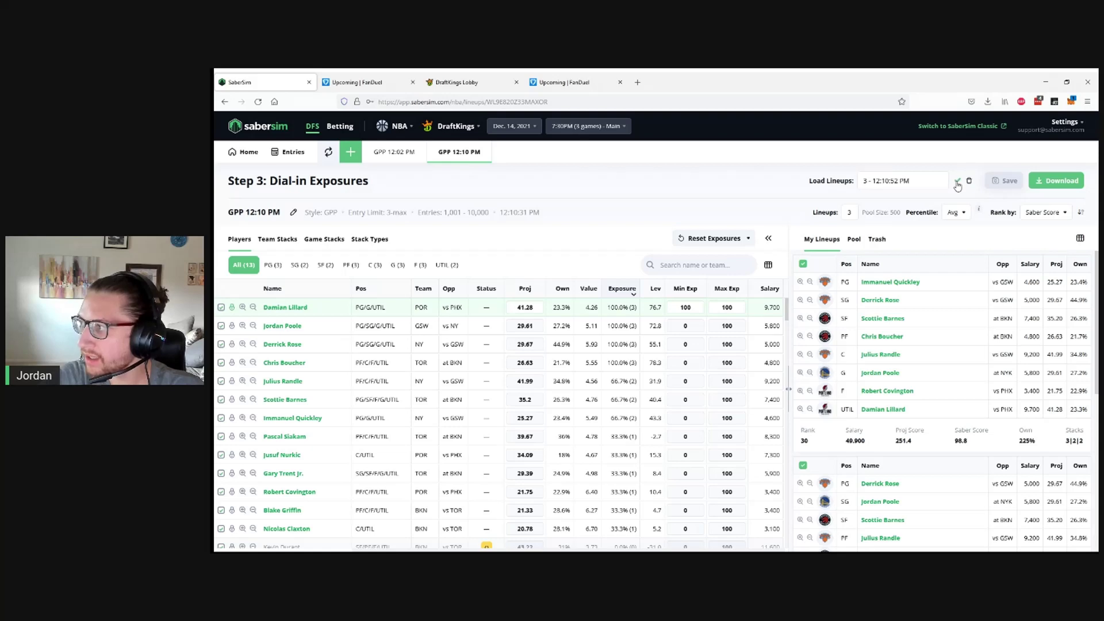
{"action": "left_click_drag", "start_coordinate": [936, 181], "coordinate": [904, 175]}
{"action": "left_click", "coordinate": [918, 181]}
{"action": "key", "text": "ctrl+a"}
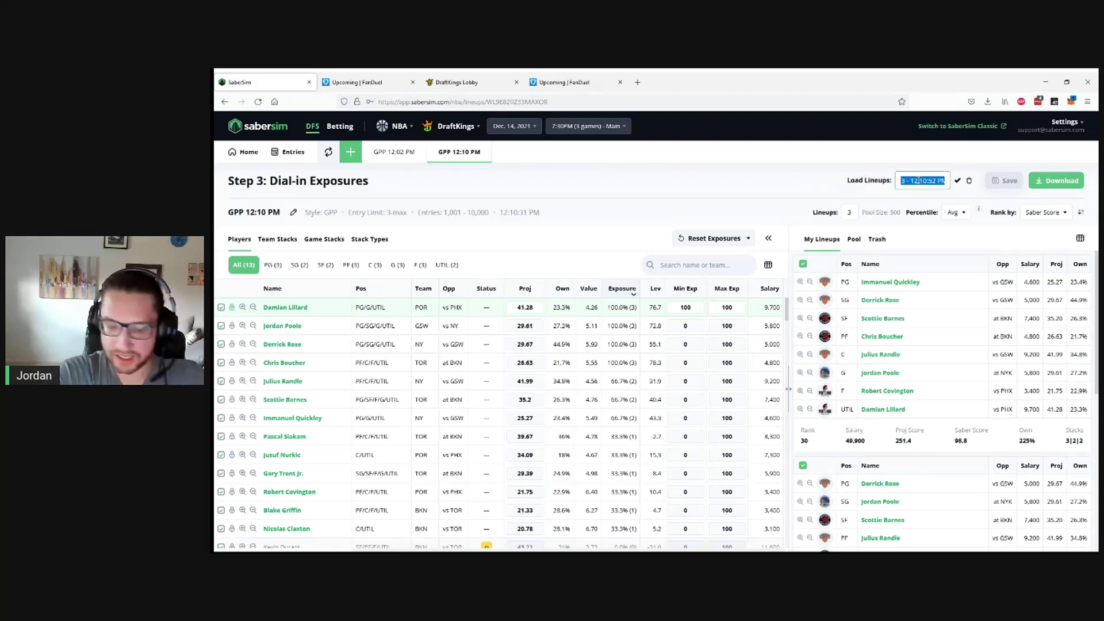
{"action": "type", "text": "DK Flan"}
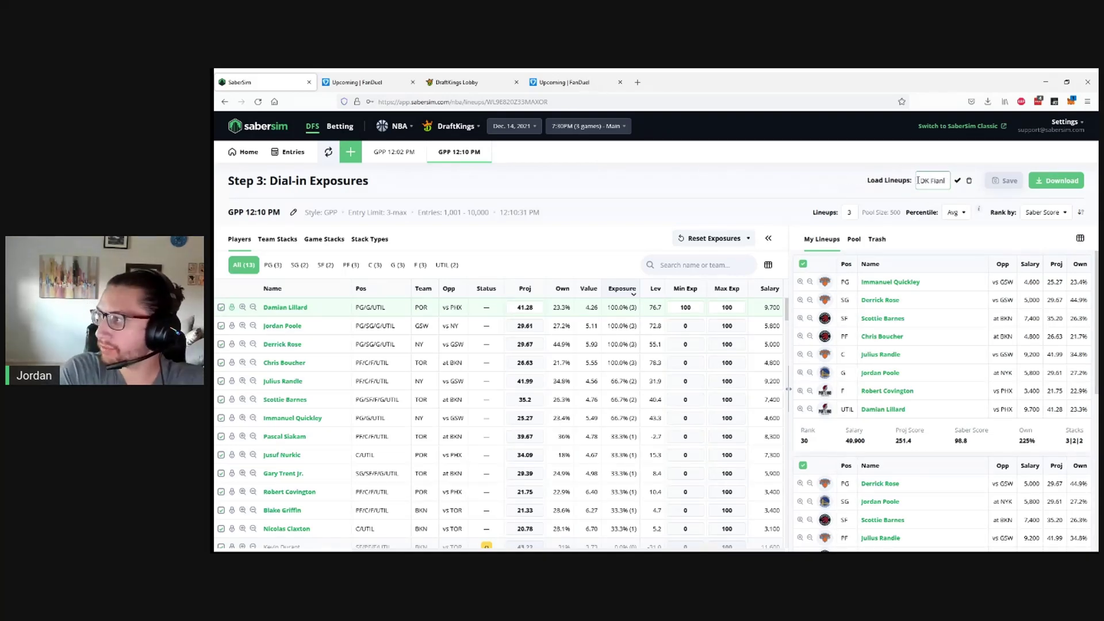
{"action": "key", "text": "BackSpace"}
{"action": "key", "text": "BackSpace"}
{"action": "key", "text": "BackSpace"}
{"action": "type", "text": "inal"}
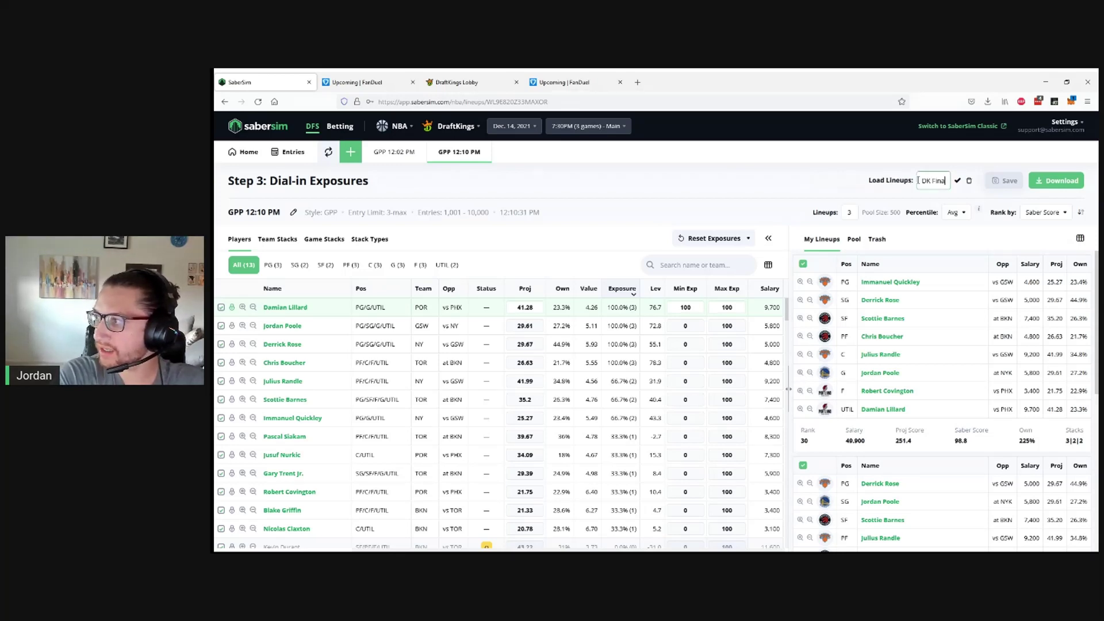
{"action": "left_click", "coordinate": [958, 183]}
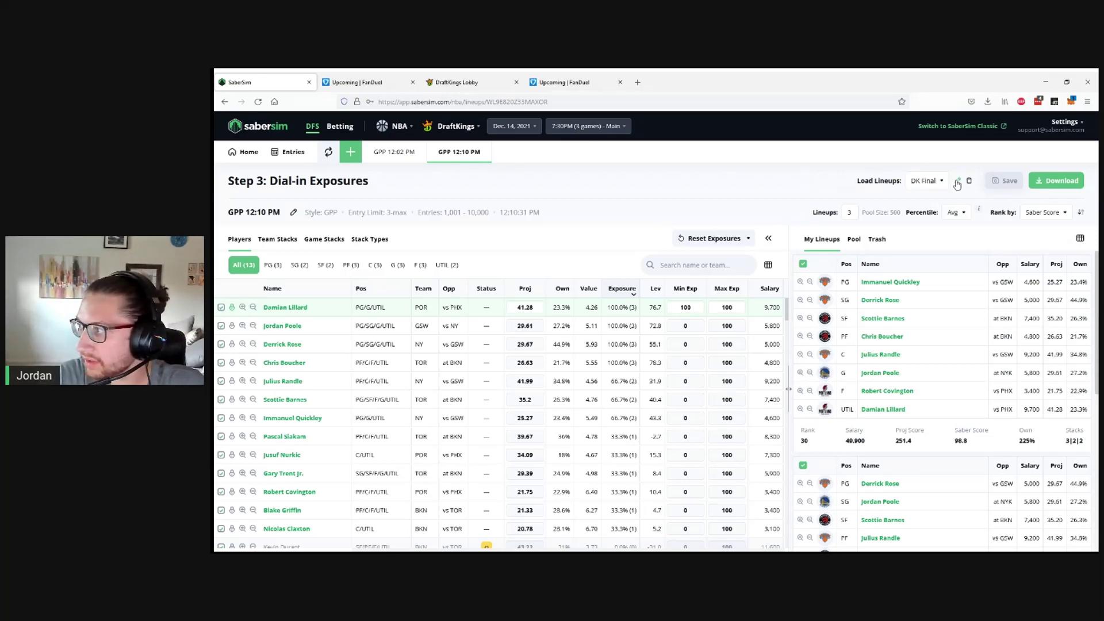
Step: Fill the $8K Hot Shot entries with DK Final, download them, and open DraftKings' Edit Entries page
{"action": "left_click", "coordinate": [283, 150]}
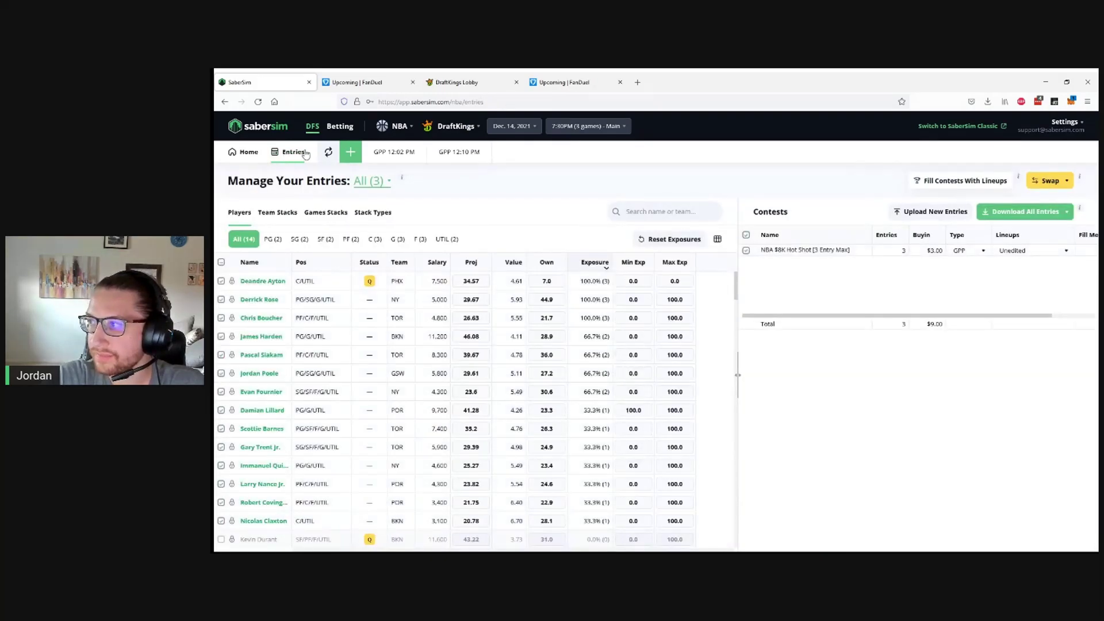
{"action": "left_click", "coordinate": [965, 181]}
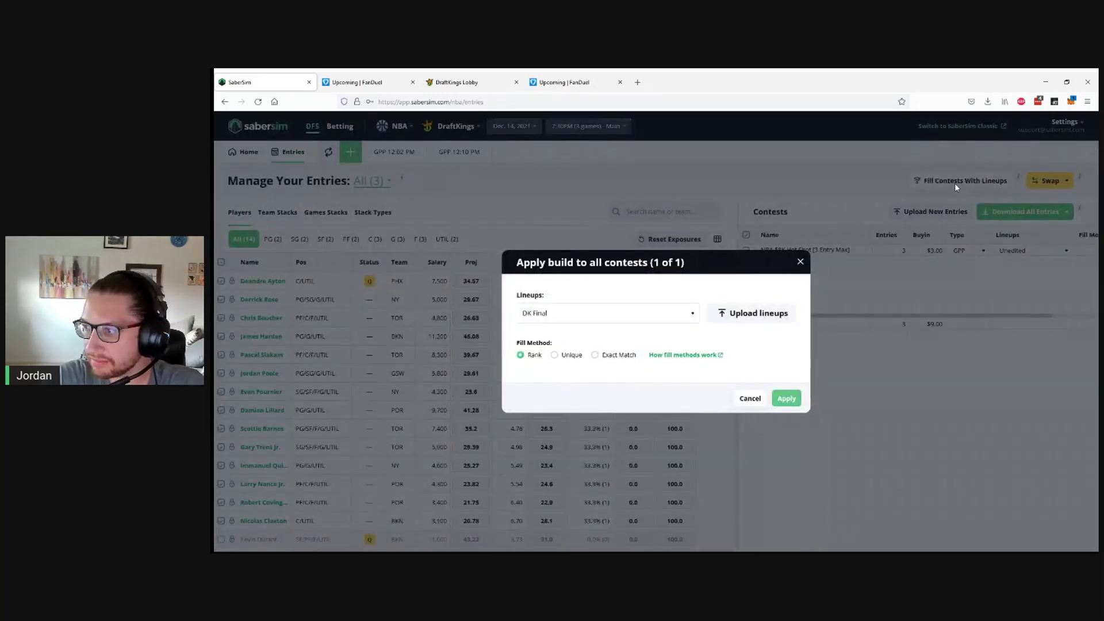
{"action": "left_click", "coordinate": [785, 398]}
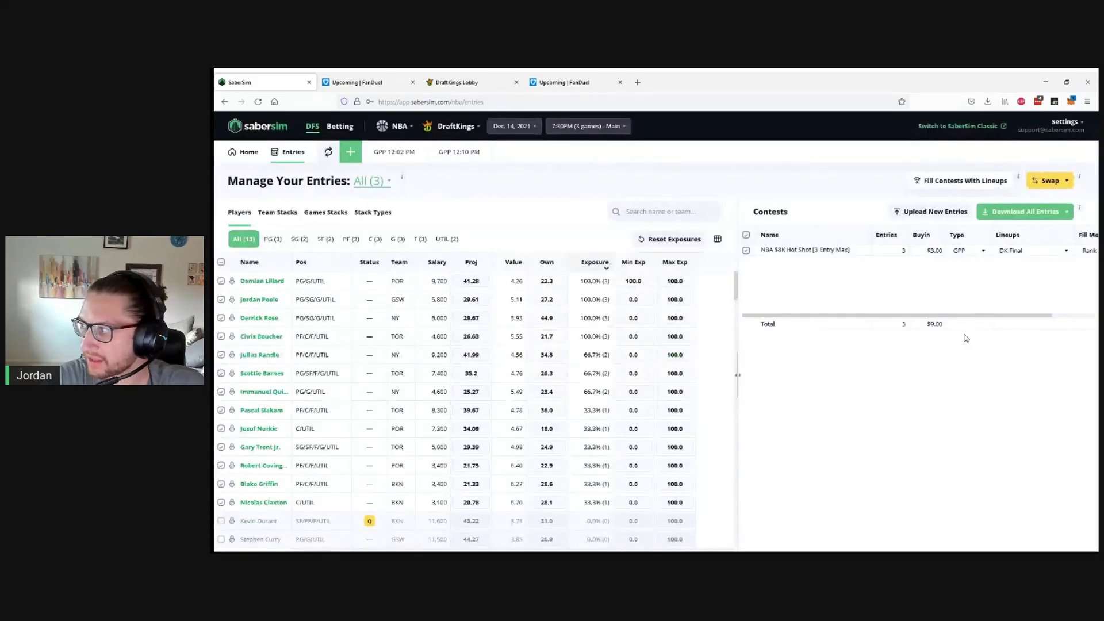
{"action": "left_click", "coordinate": [1016, 213]}
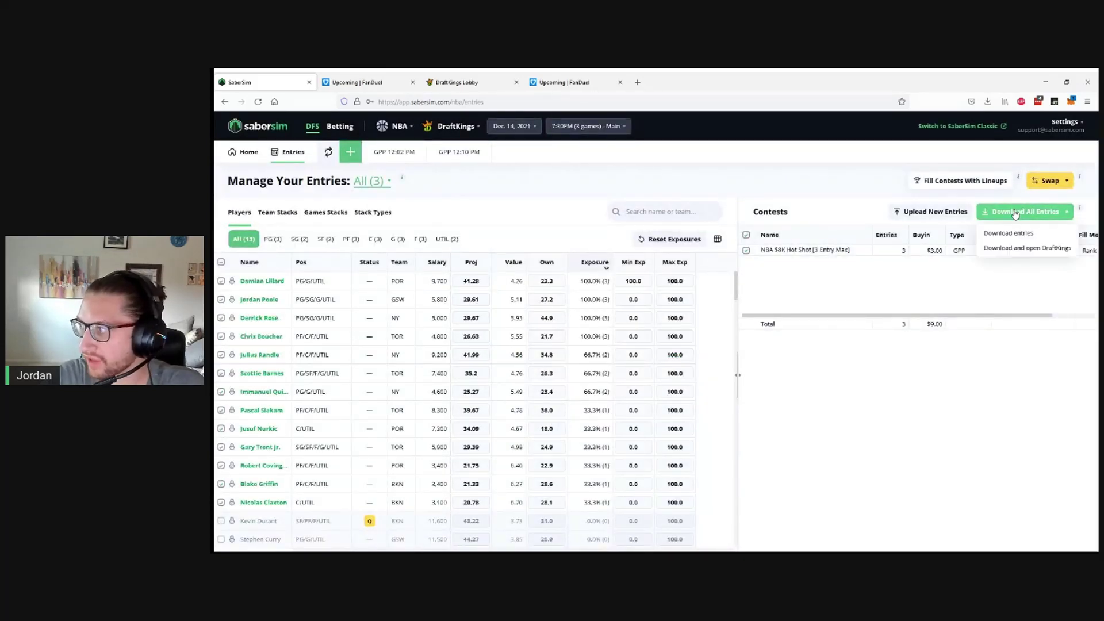
{"action": "left_click", "coordinate": [1012, 248]}
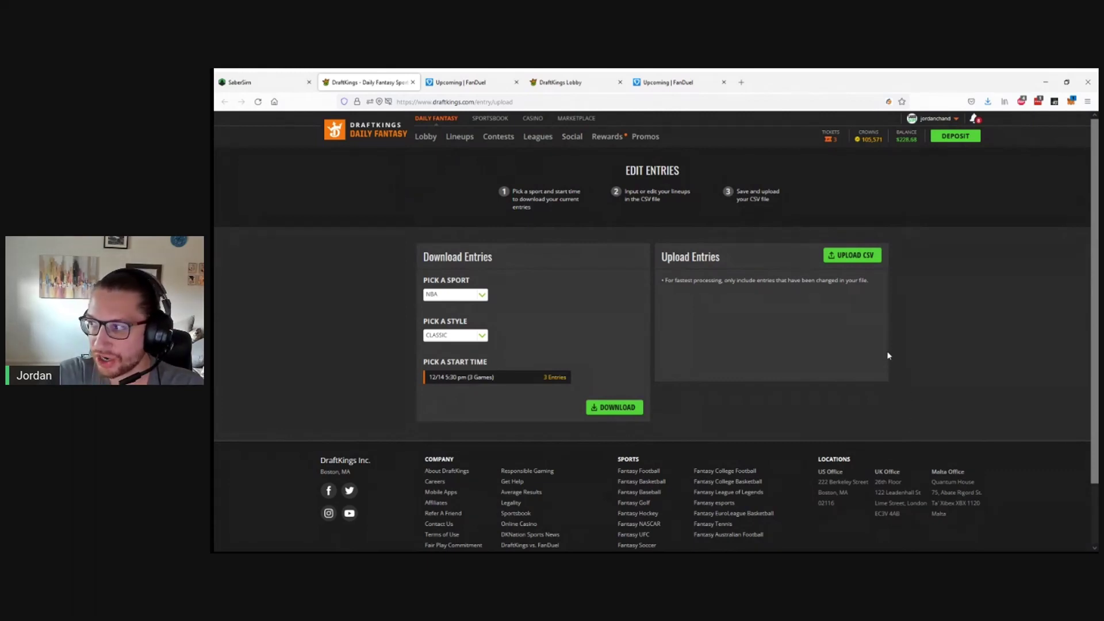
Step: Upload the SaberSim entries CSV to DraftKings, updating all 3 entries with 0 errors
{"action": "left_click", "coordinate": [852, 256]}
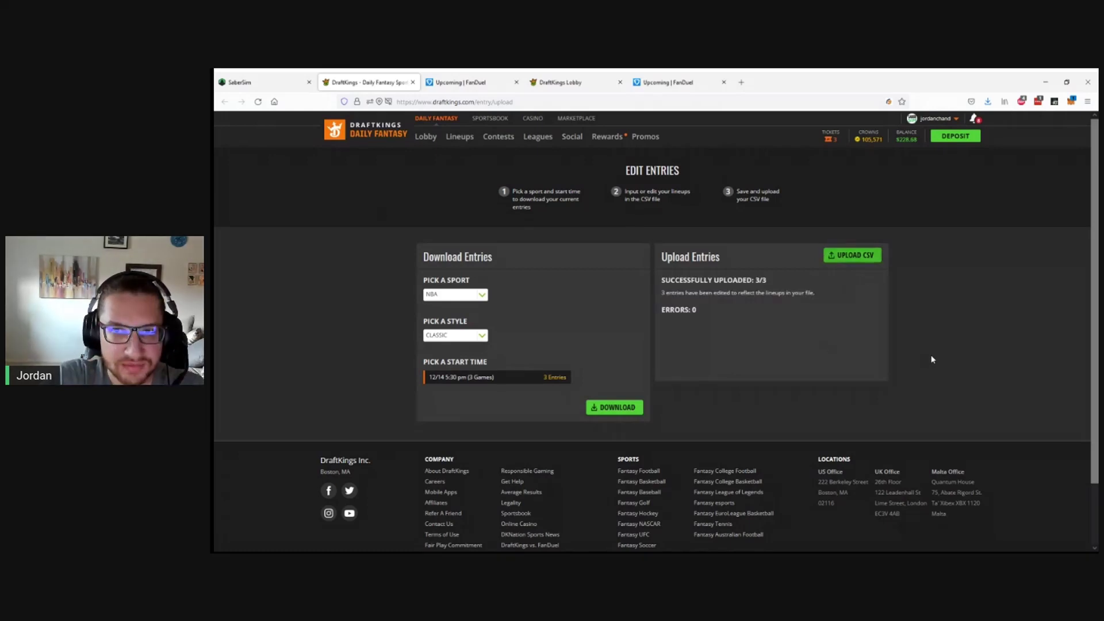
Step: Return to SaberSim's Manage Your Entries page showing the $8K Hot Shot contest
{"action": "left_click", "coordinate": [273, 80]}
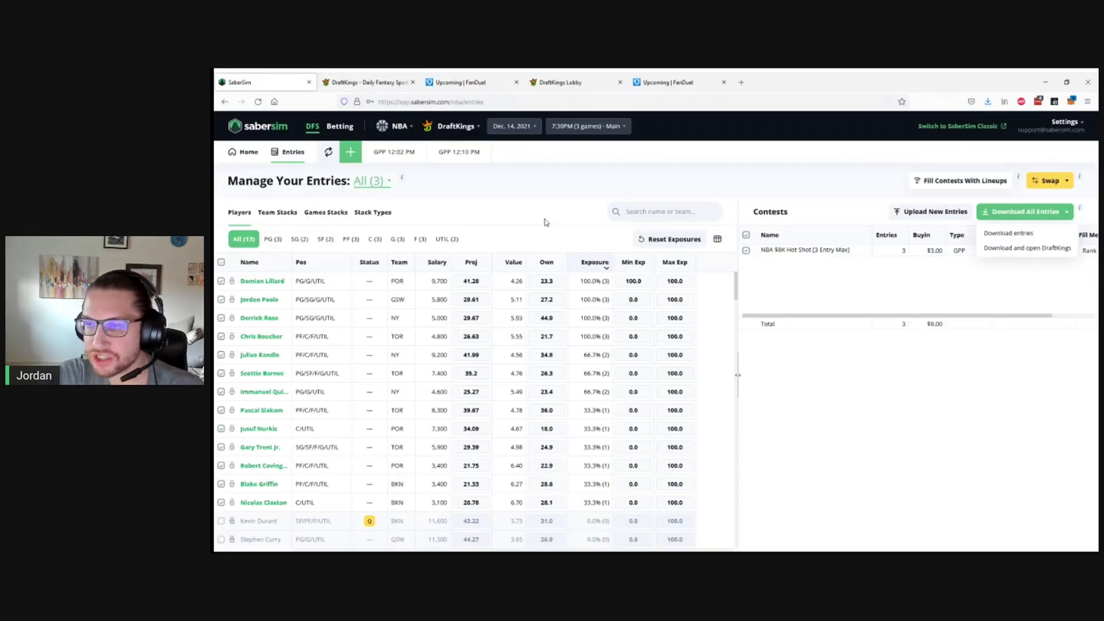